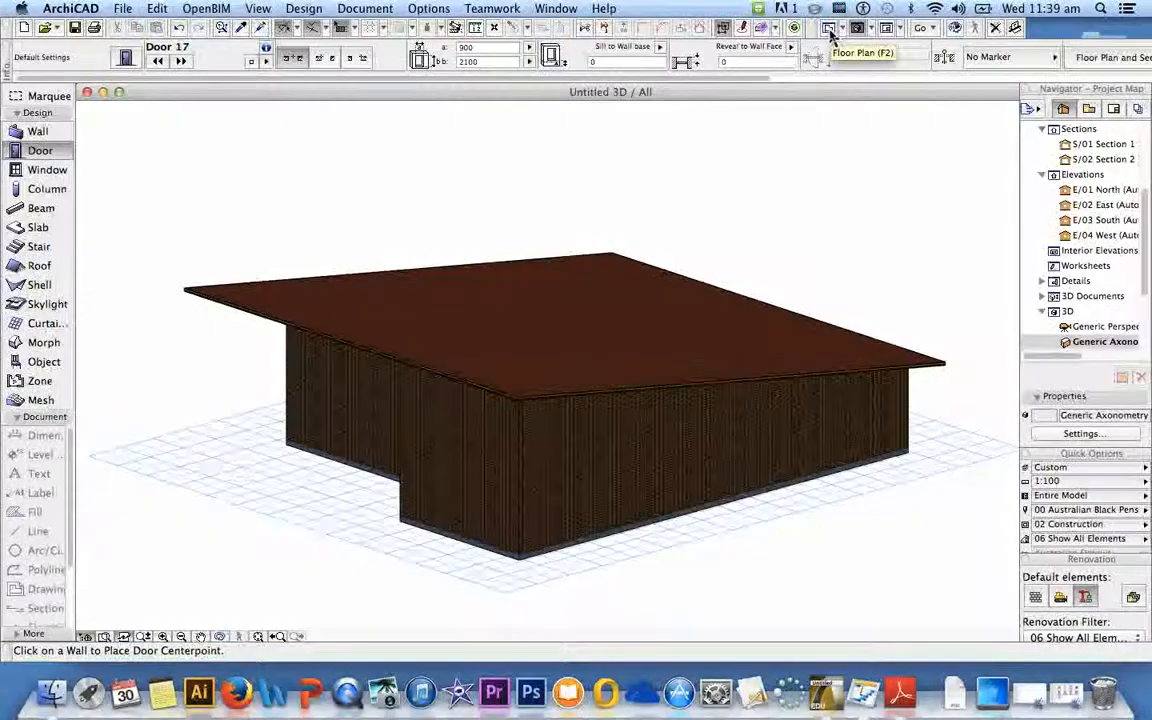
Step: Switch from the 3D axonometry to the Ground storey floor plan and bring up the project's list of stories
click(828, 29)
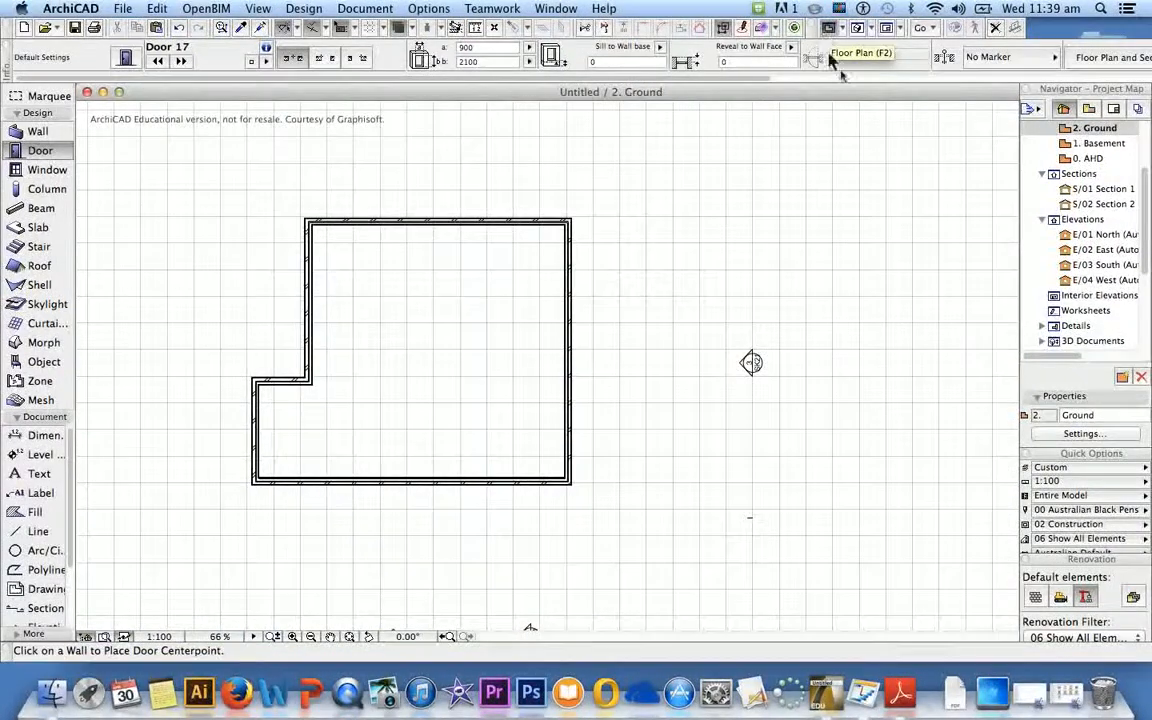
scroll(1149, 186, up, 3)
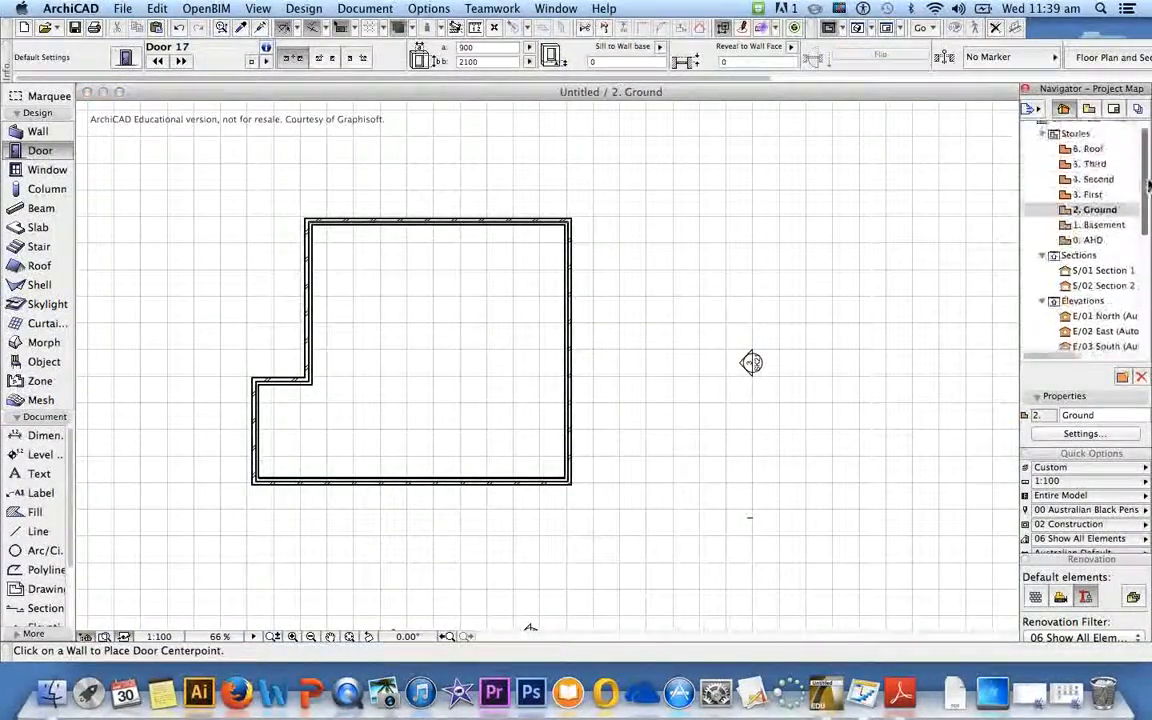
scroll(1149, 186, up, 1)
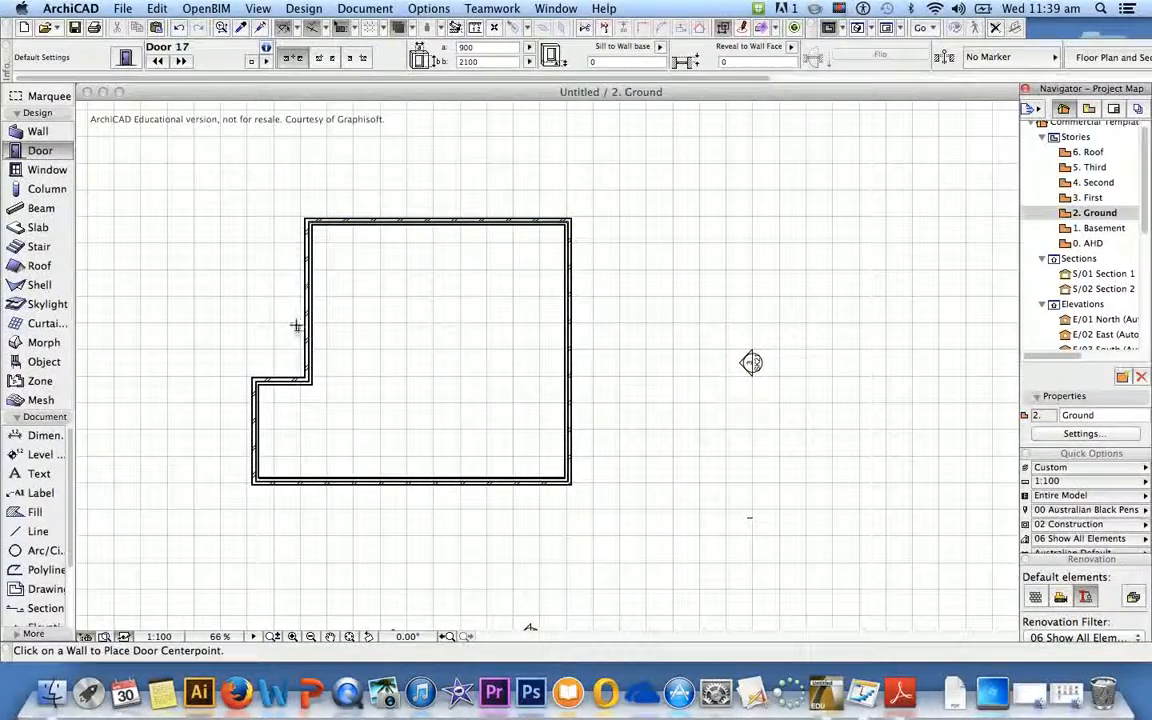
Step: View the First storey floor plan, and return to the Ground storey
click(1094, 198)
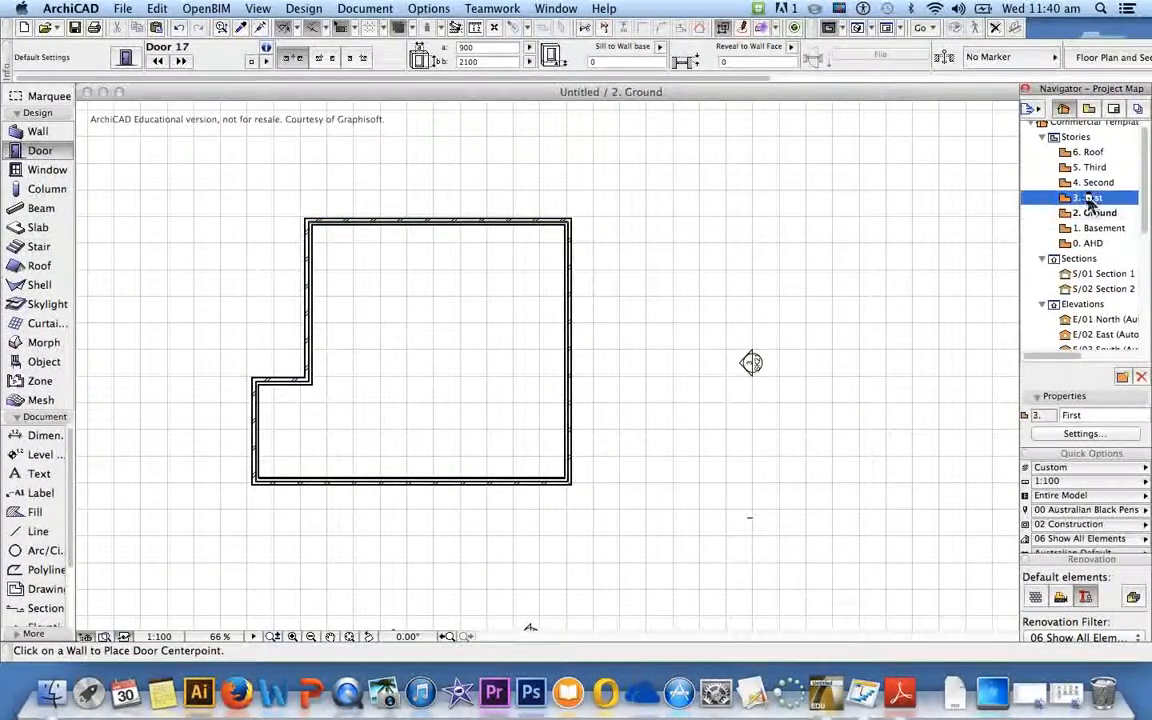
click(1094, 198)
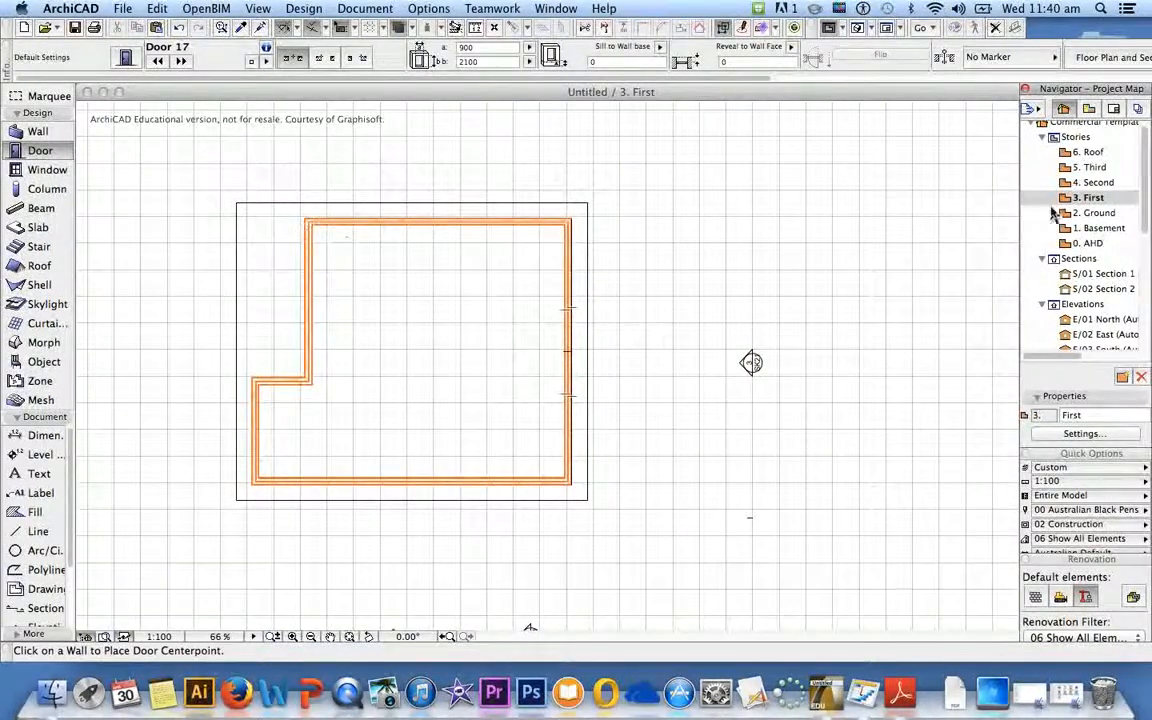
click(1100, 213)
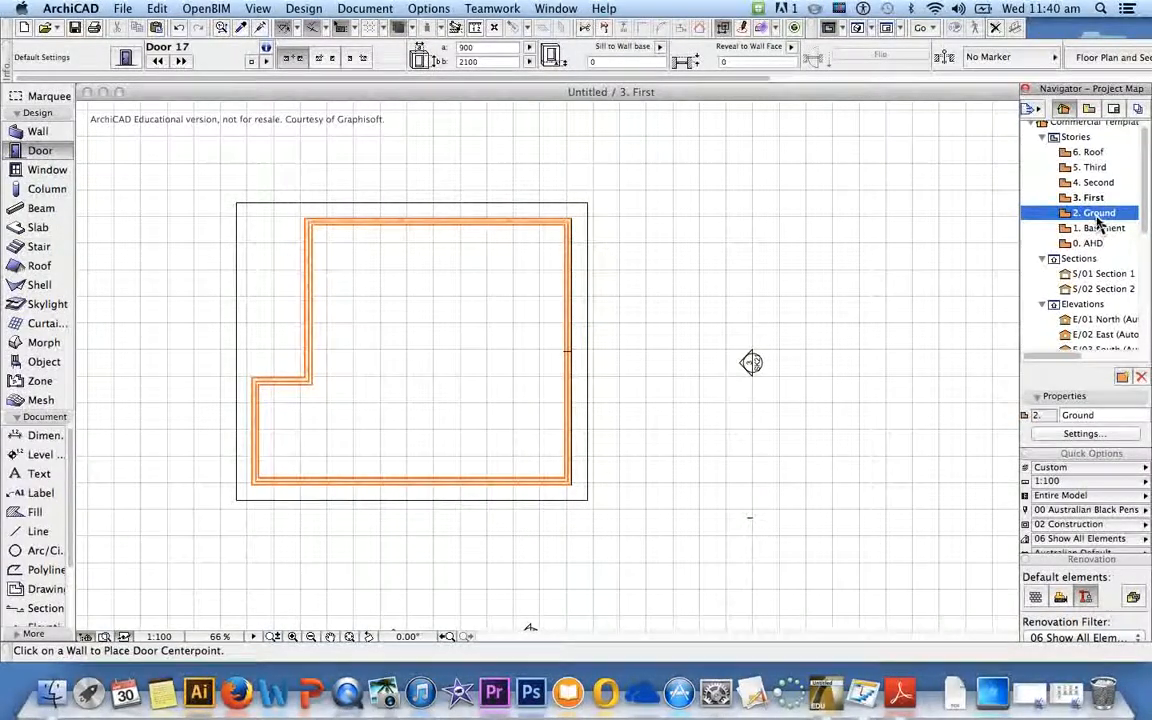
double_click(1097, 215)
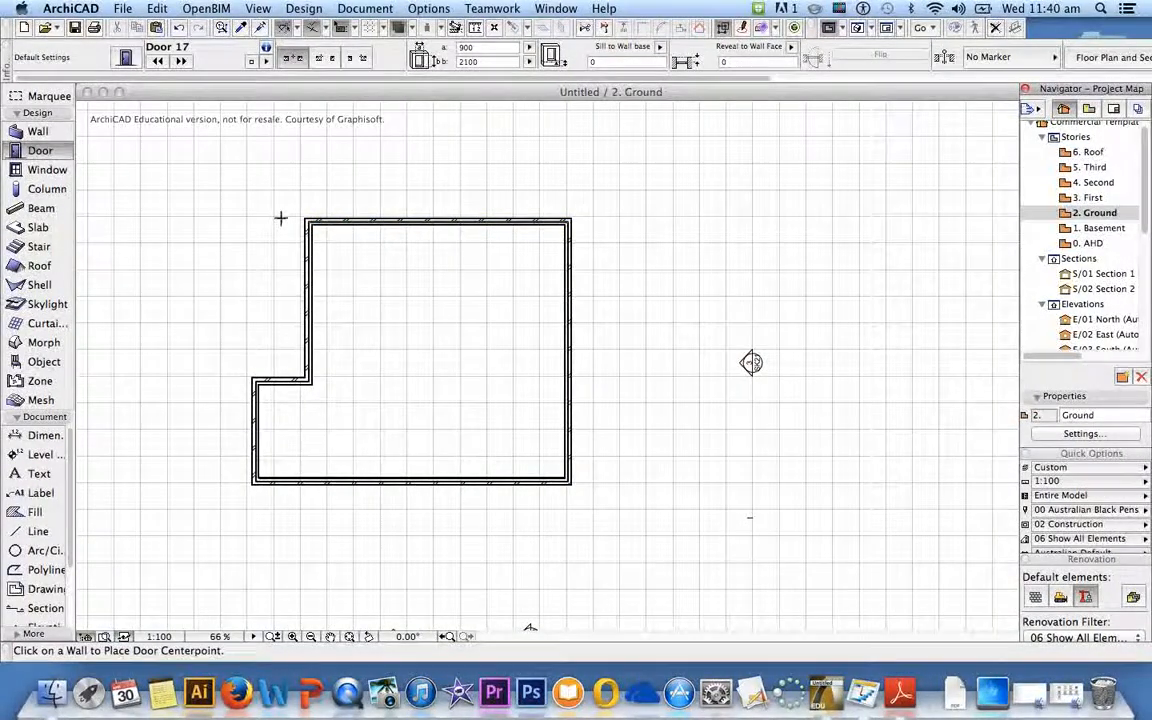
Step: Activate the Window tool and try the Side 2 and Side 1 anchor points along the upper exterior wall
click(35, 152)
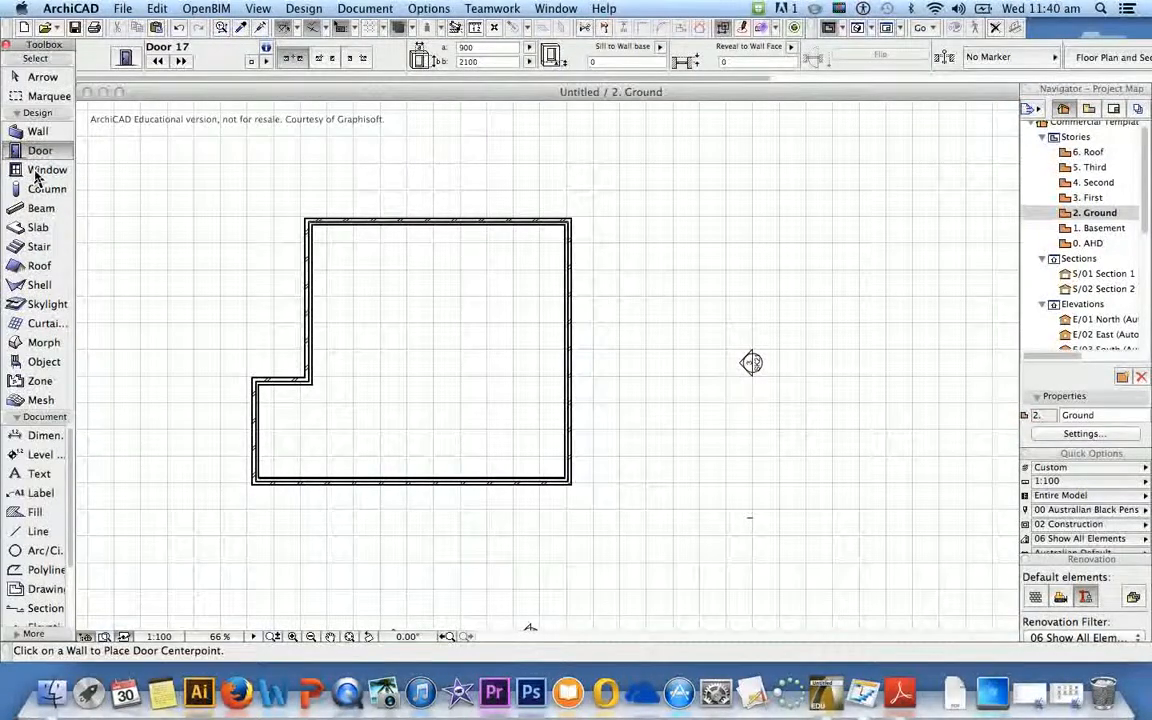
click(40, 170)
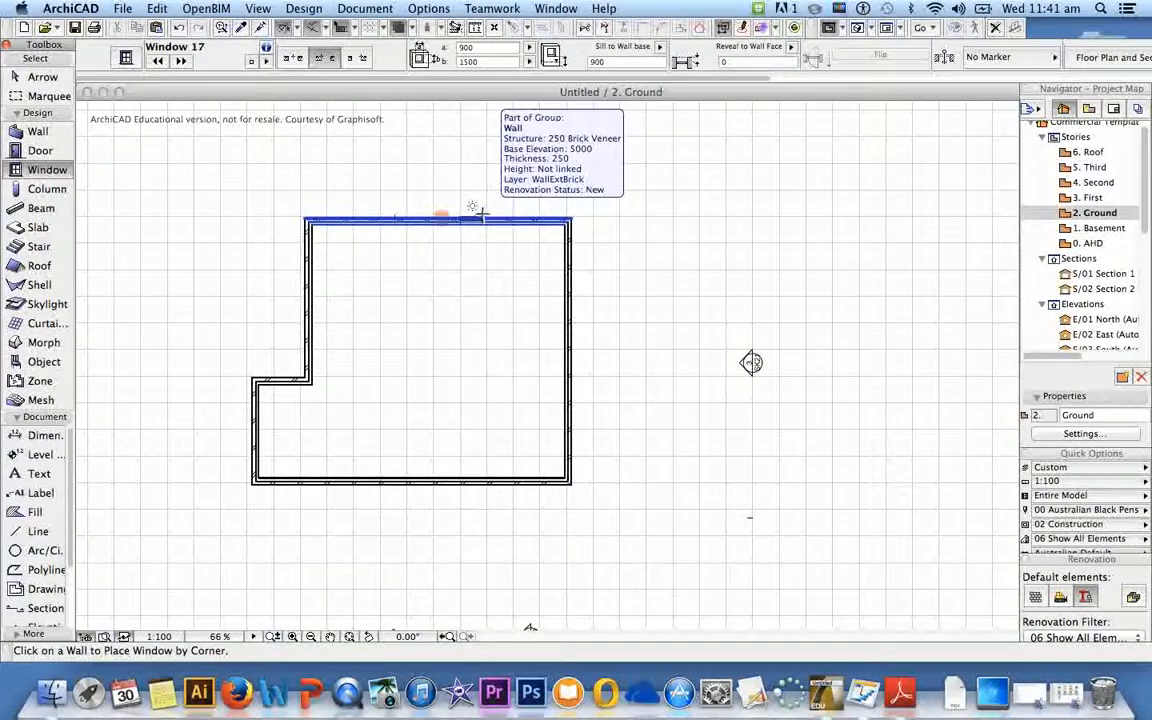
scroll(478, 215, down, 2)
scroll(478, 215, up, 8)
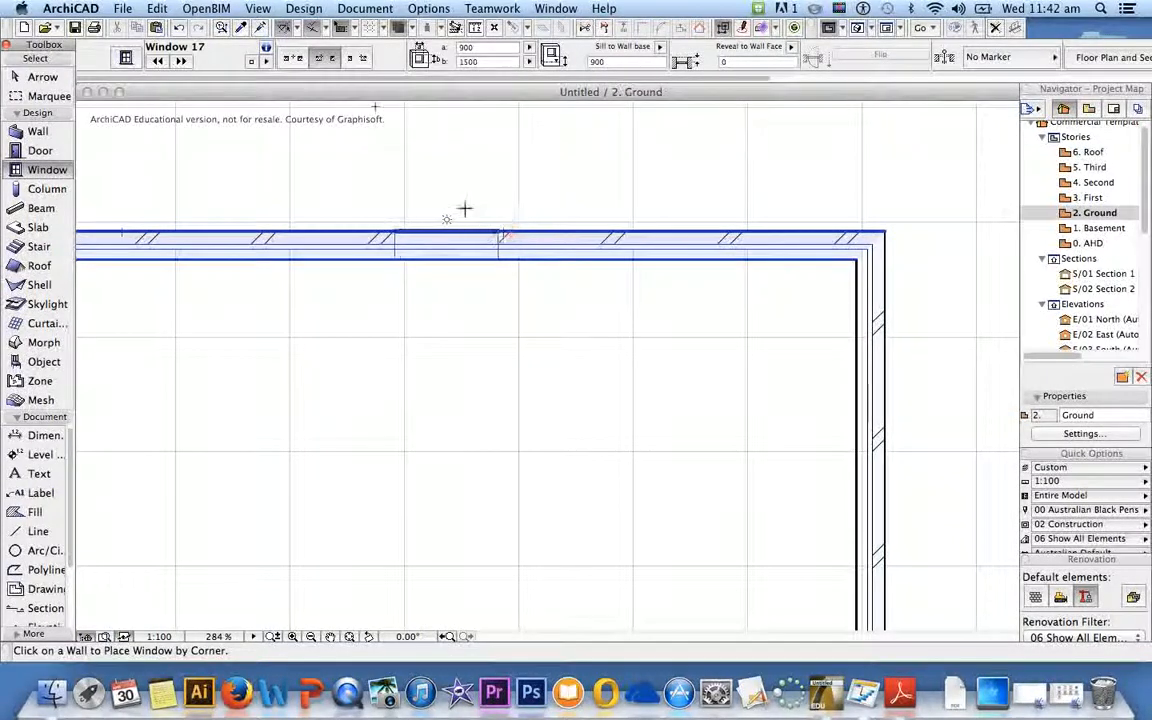
click(360, 61)
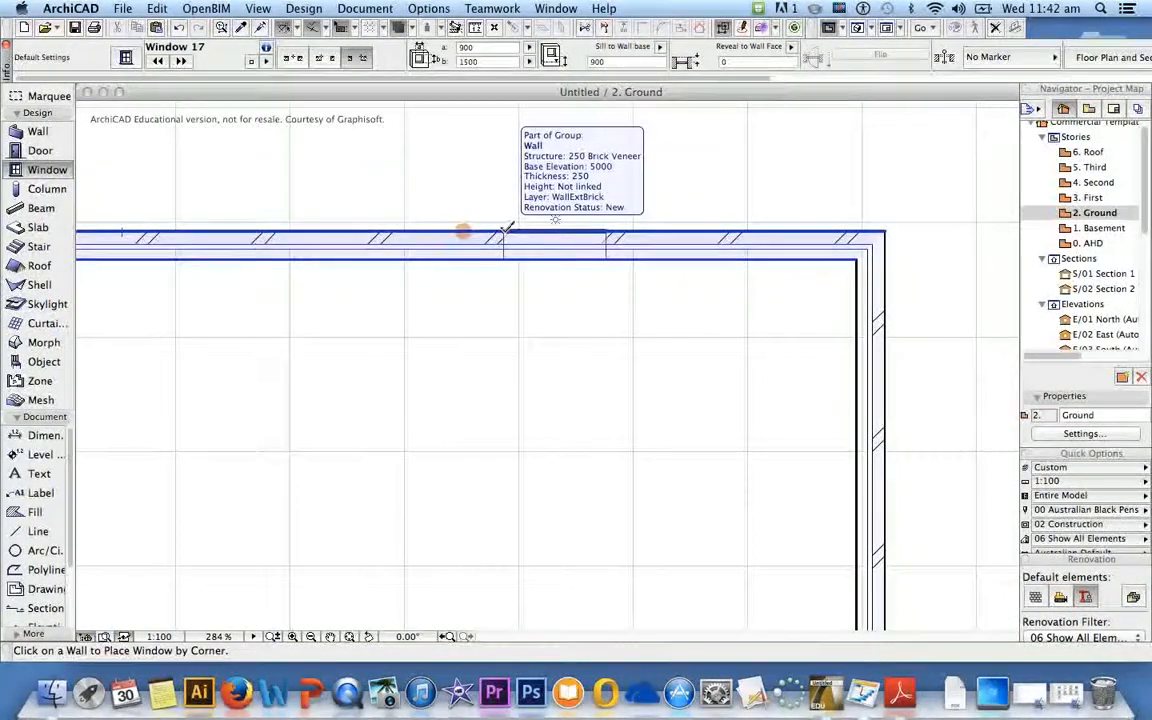
click(332, 60)
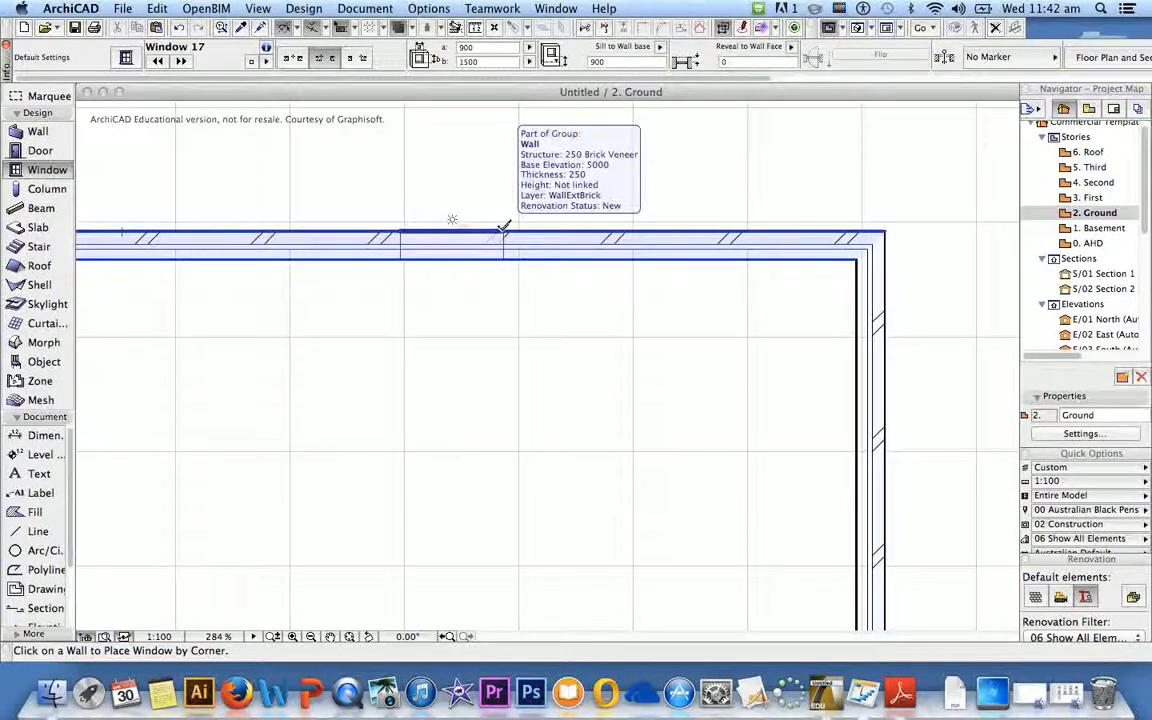
click(463, 231)
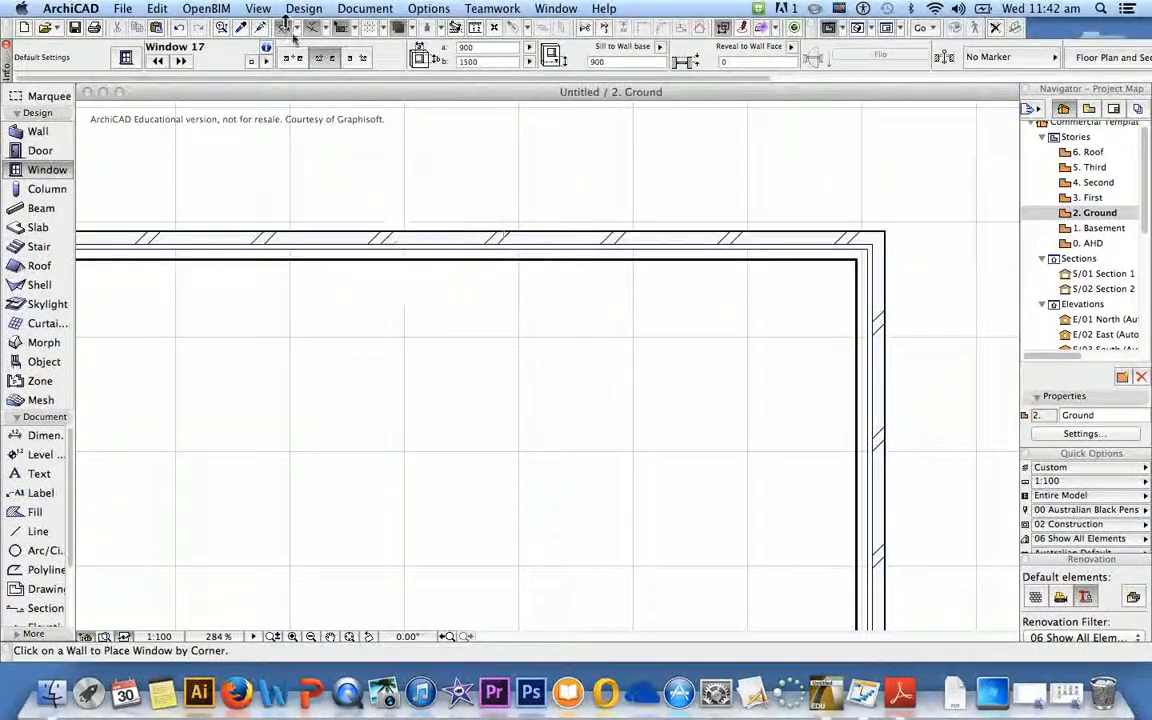
Step: Place a centre-anchored window on the upper exterior wall, one third of its length from the right corner, and set its opening direction
click(293, 58)
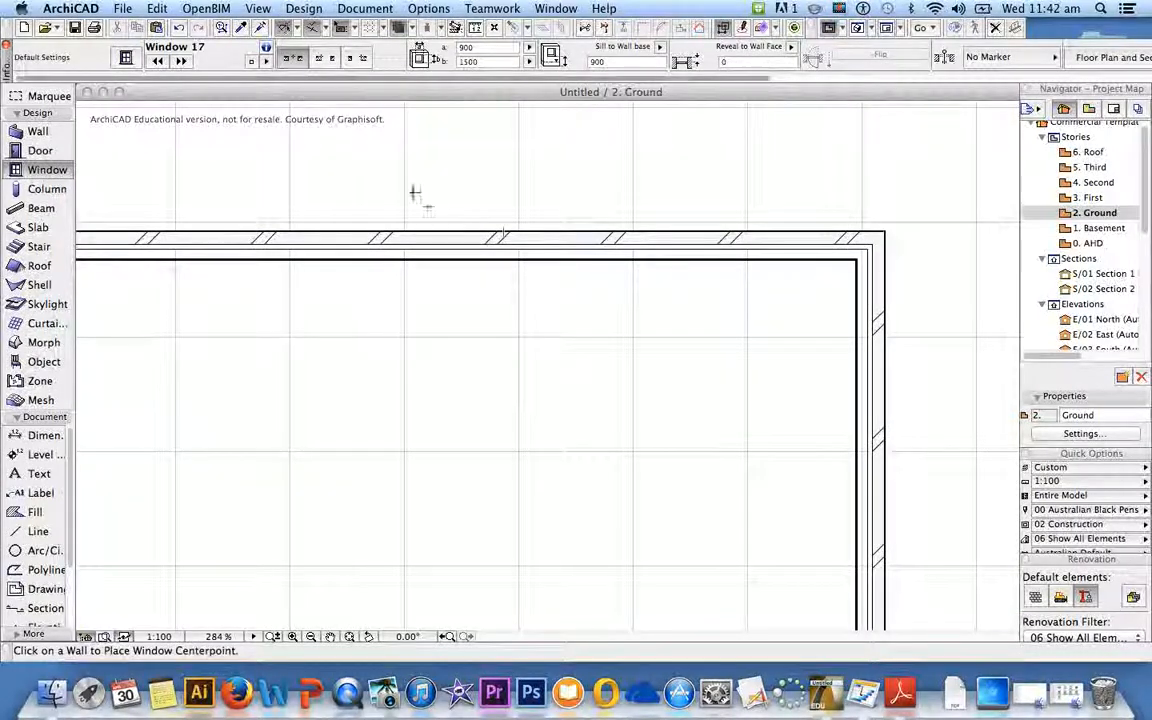
click(506, 224)
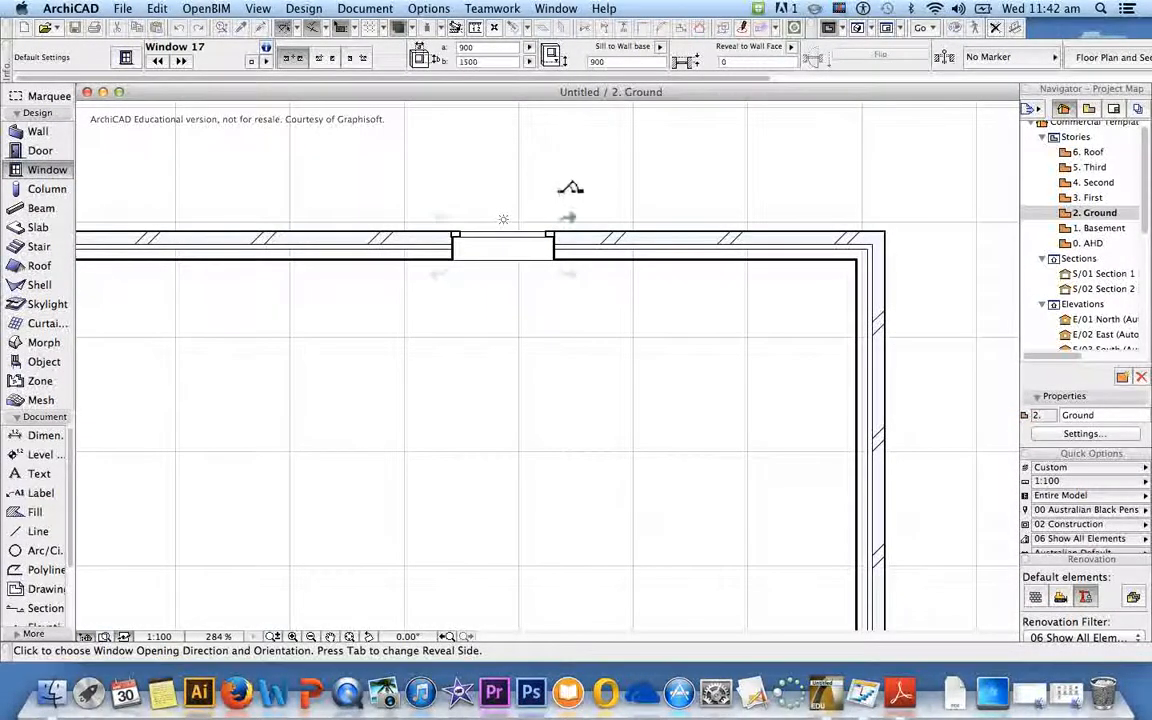
click(570, 188)
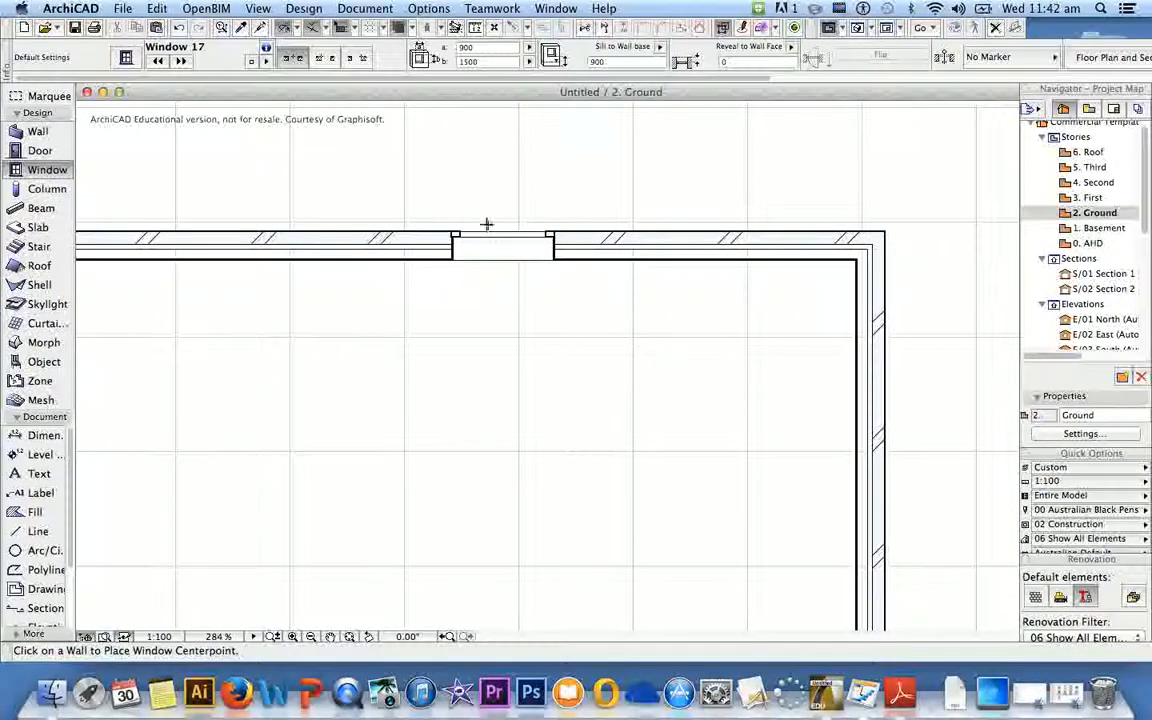
Step: Set the special snap points to Half
scroll(490, 223, down, 2)
middle_drag(488, 213, 614, 213)
scroll(614, 213, up, 2)
scroll(602, 233, down, 3)
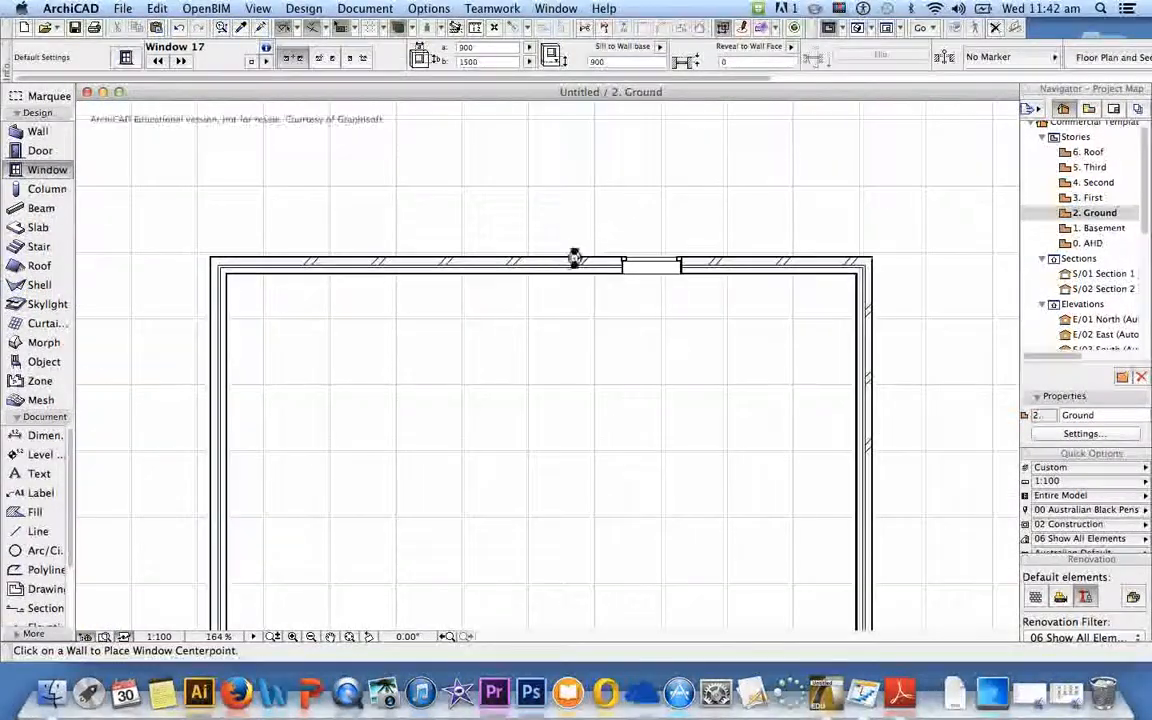
middle_drag(600, 205, 548, 219)
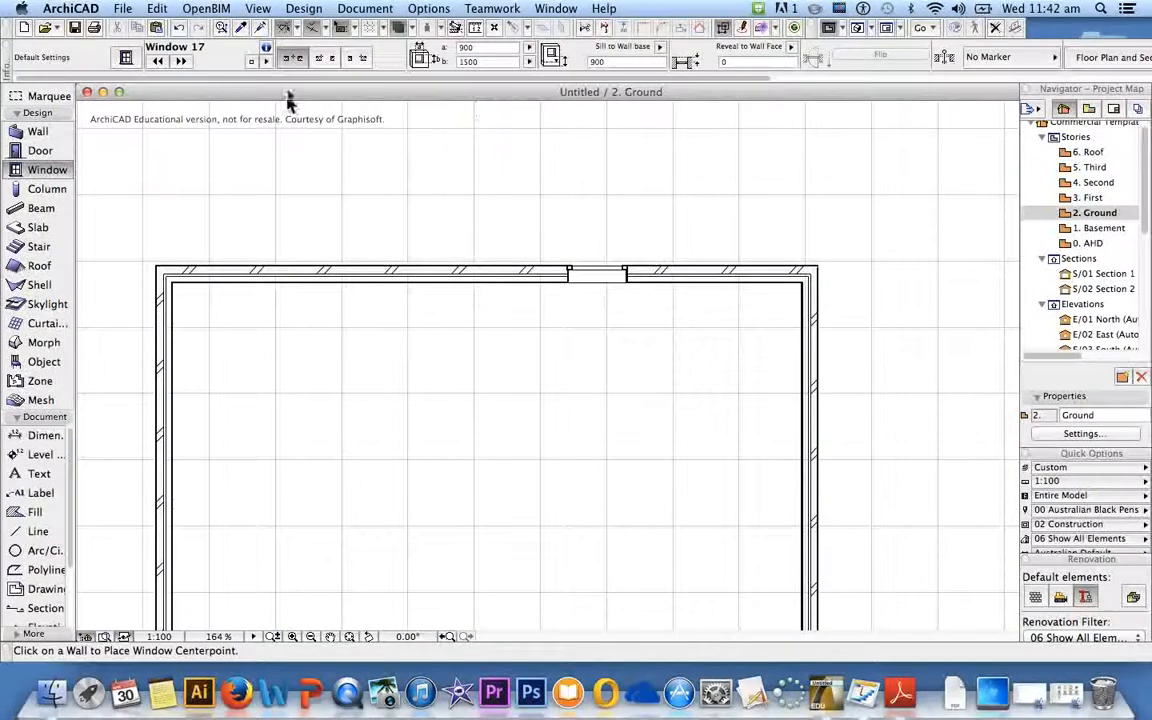
click(328, 36)
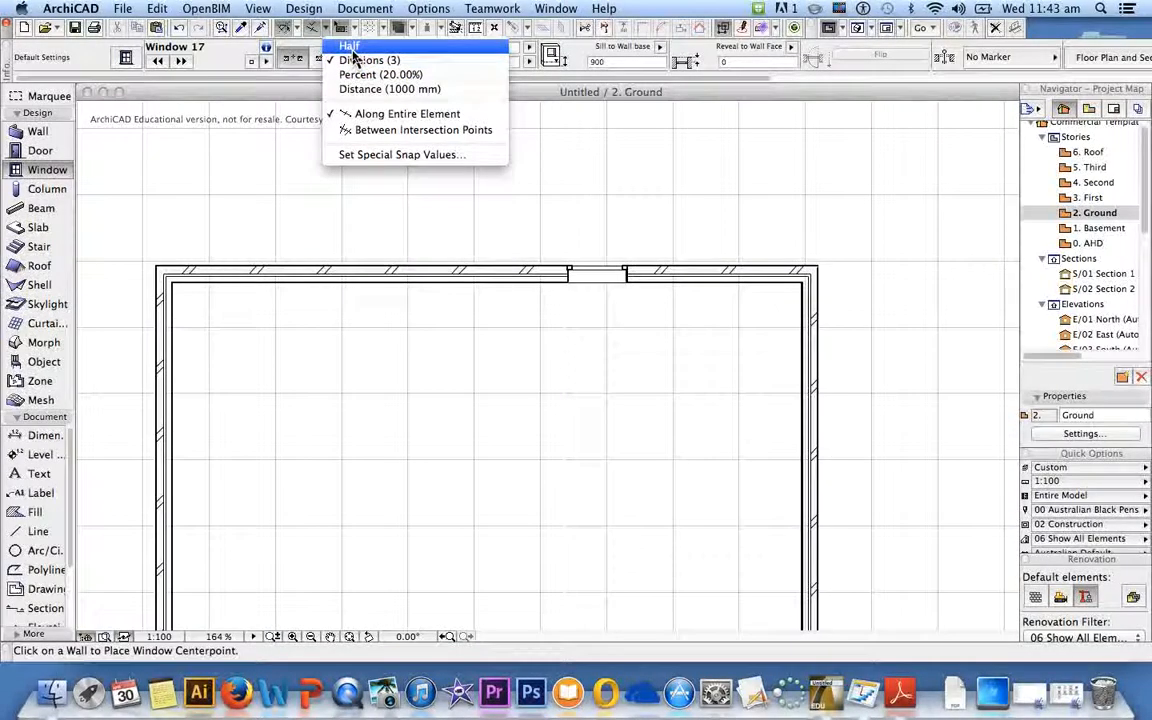
click(350, 47)
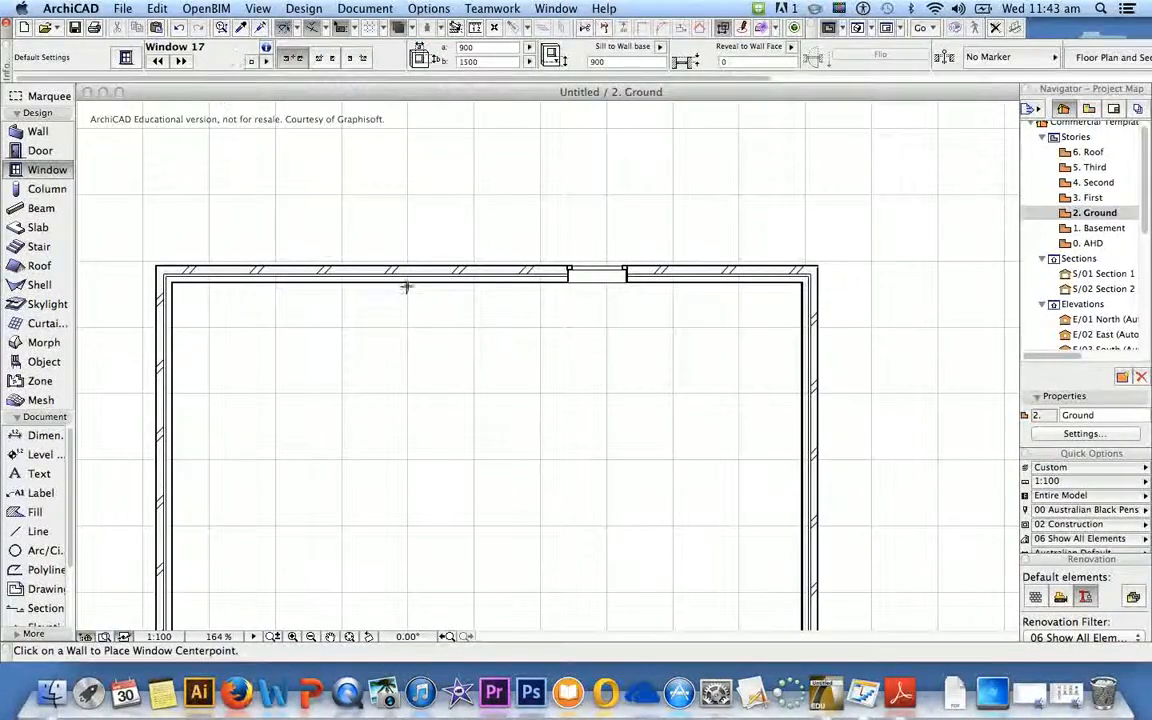
Step: Try to place a centred window at the midpoint of the exterior wall above the step on the building's left side
scroll(406, 287, down, 1)
scroll(510, 150, down, 5)
scroll(510, 150, left, 5)
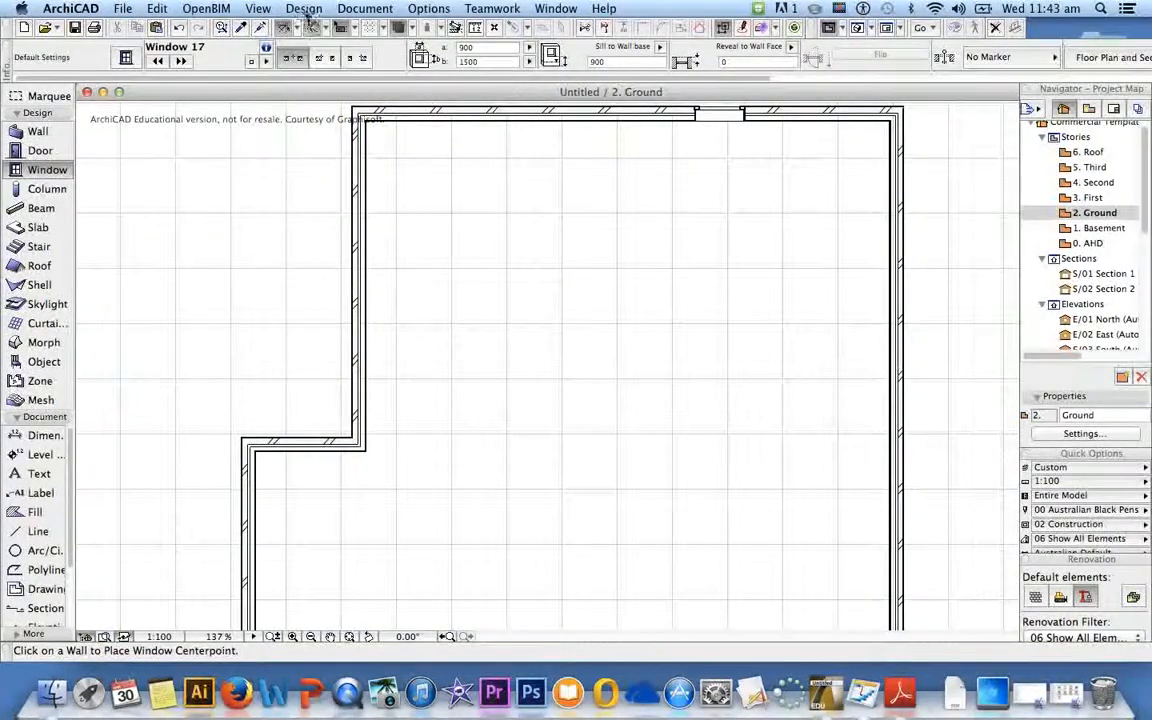
click(355, 272)
click(297, 285)
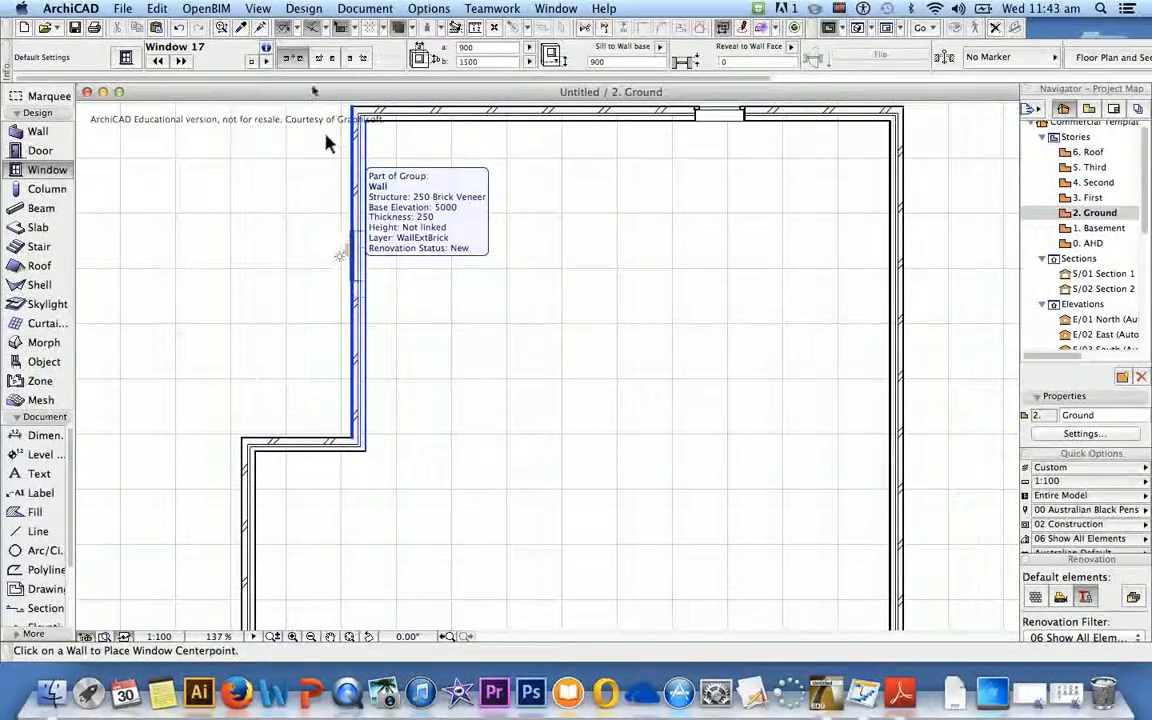
Step: Set the window anchor point to Side 1 and switch the special snap points to Distance
click(325, 60)
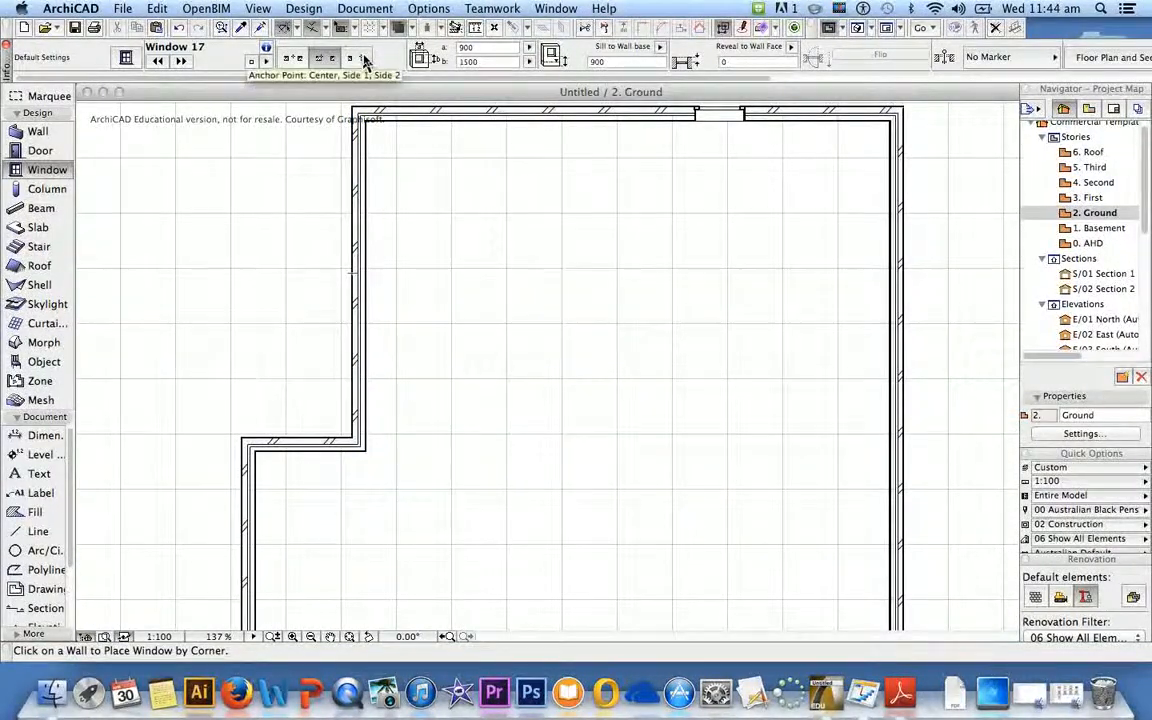
scroll(495, 272, down, 3)
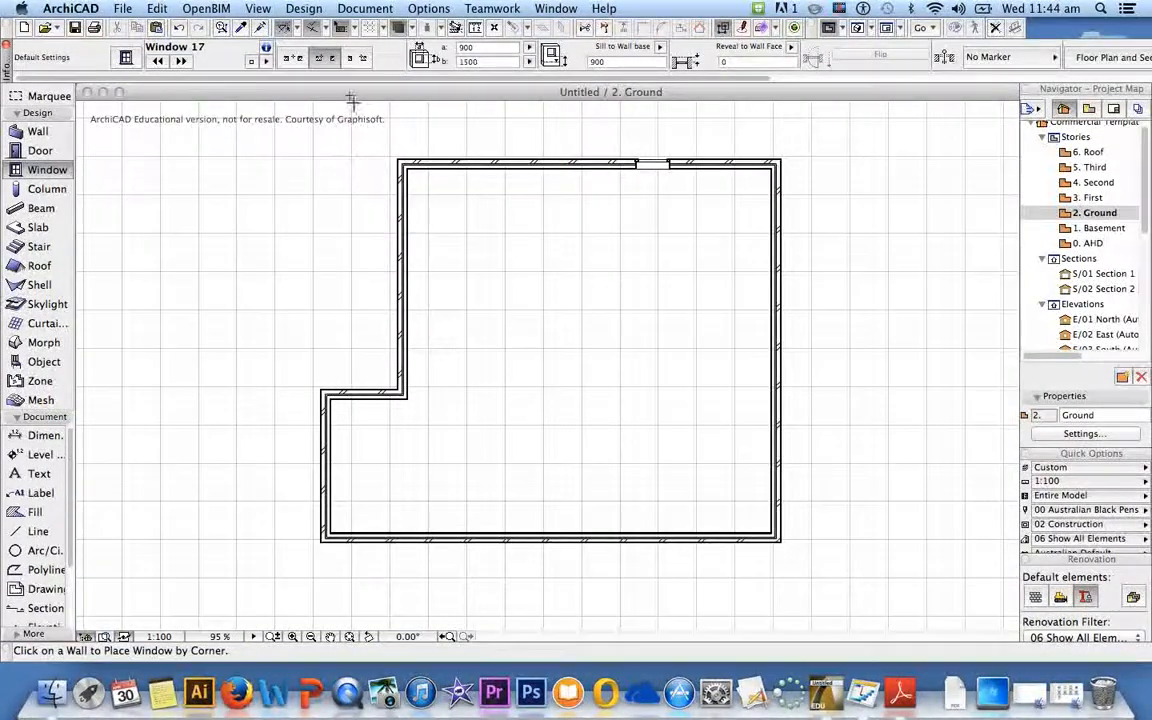
click(331, 30)
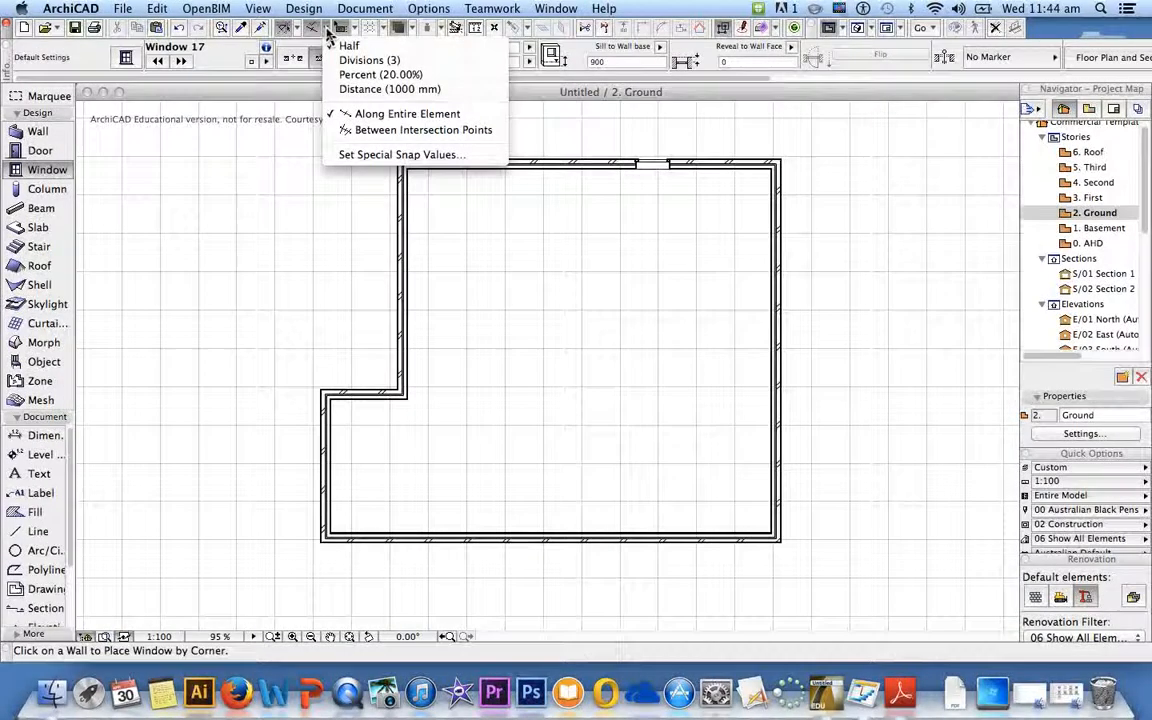
click(343, 90)
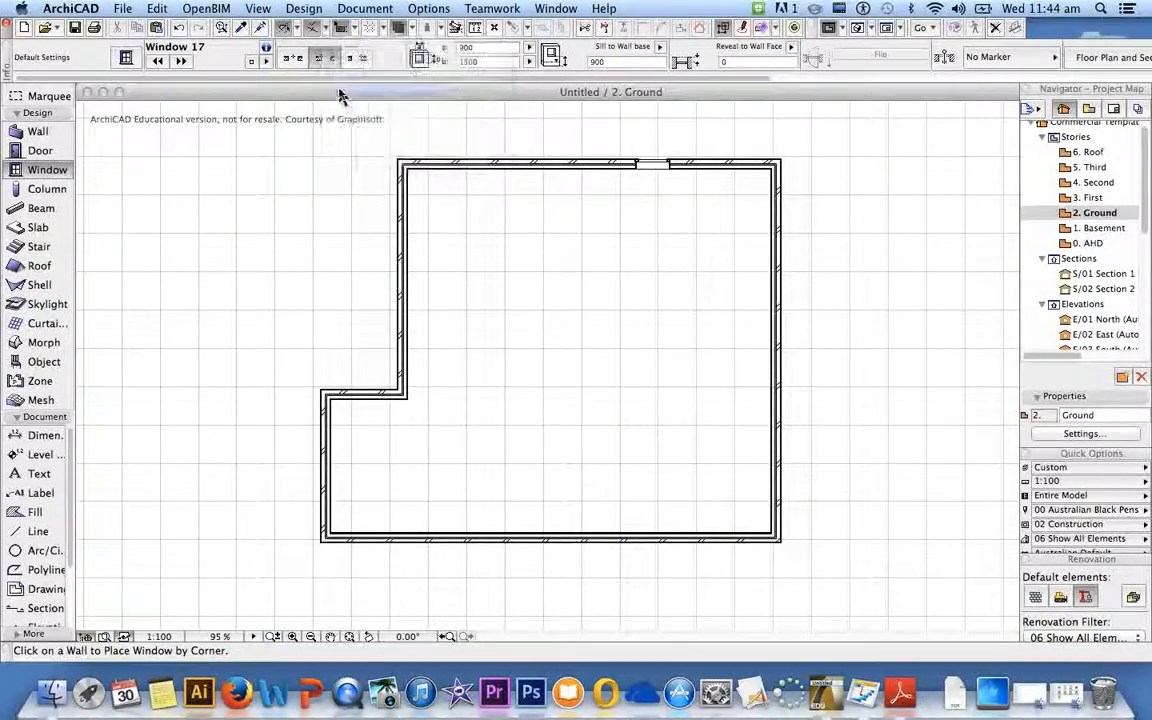
click(320, 30)
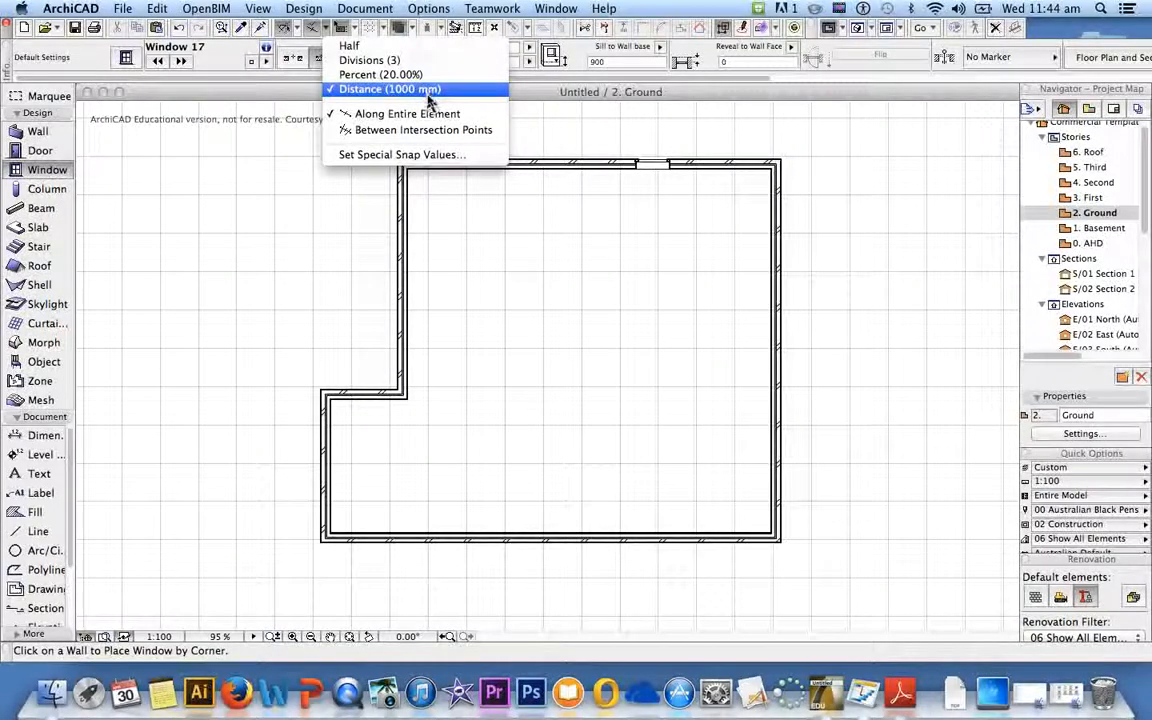
click(378, 92)
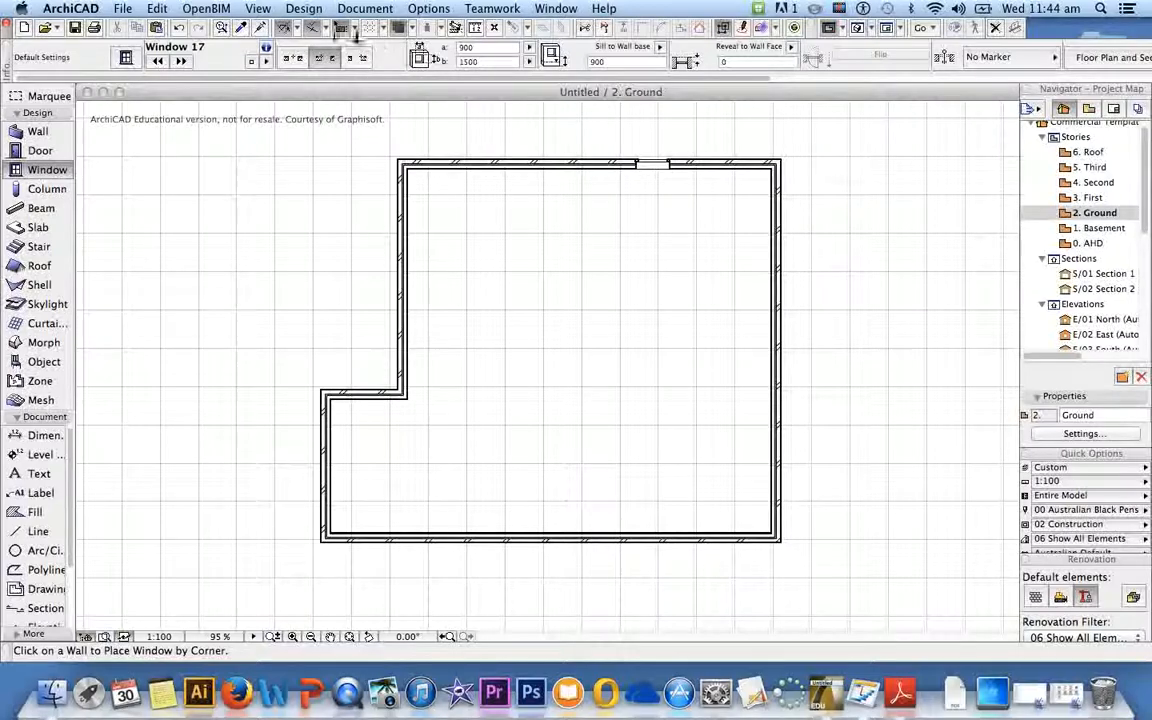
Step: Set the Distance in the special snap values to 1500 mm
click(327, 33)
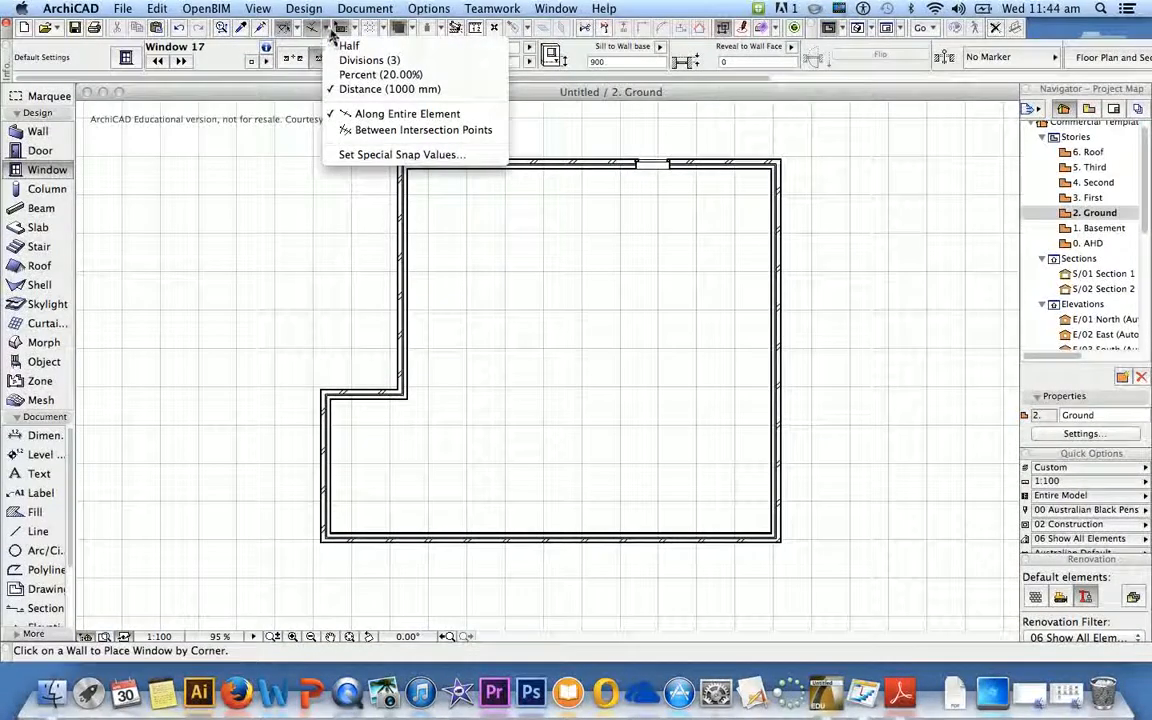
click(363, 156)
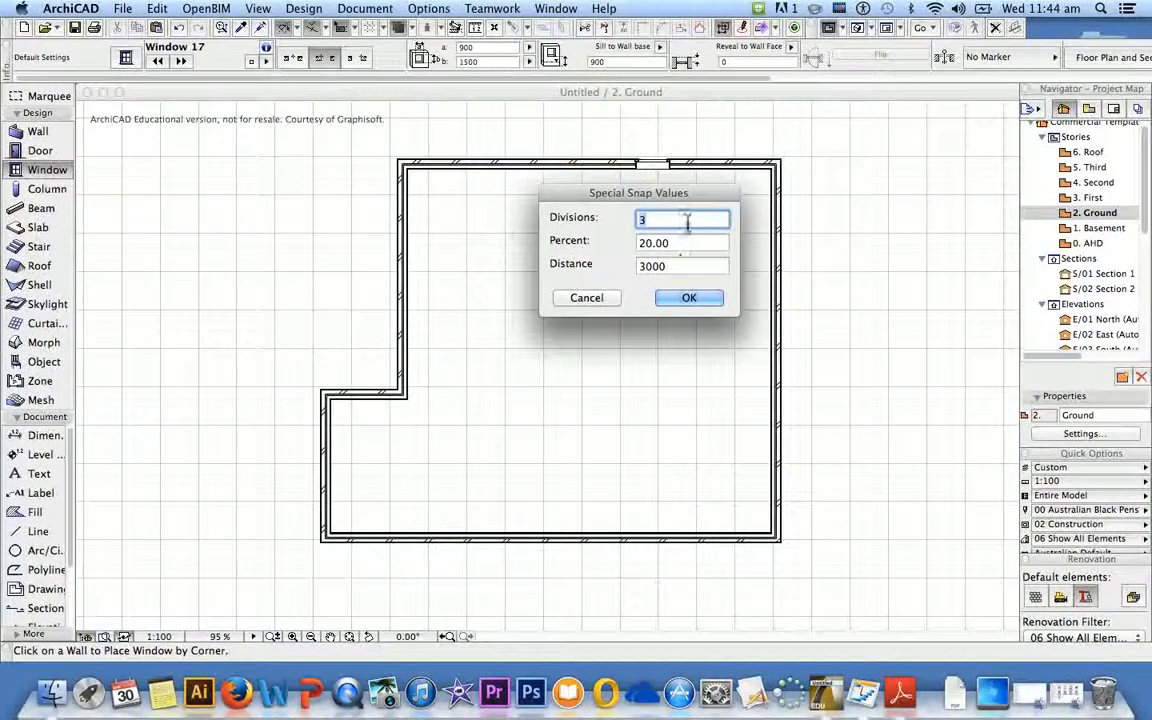
double_click(673, 267)
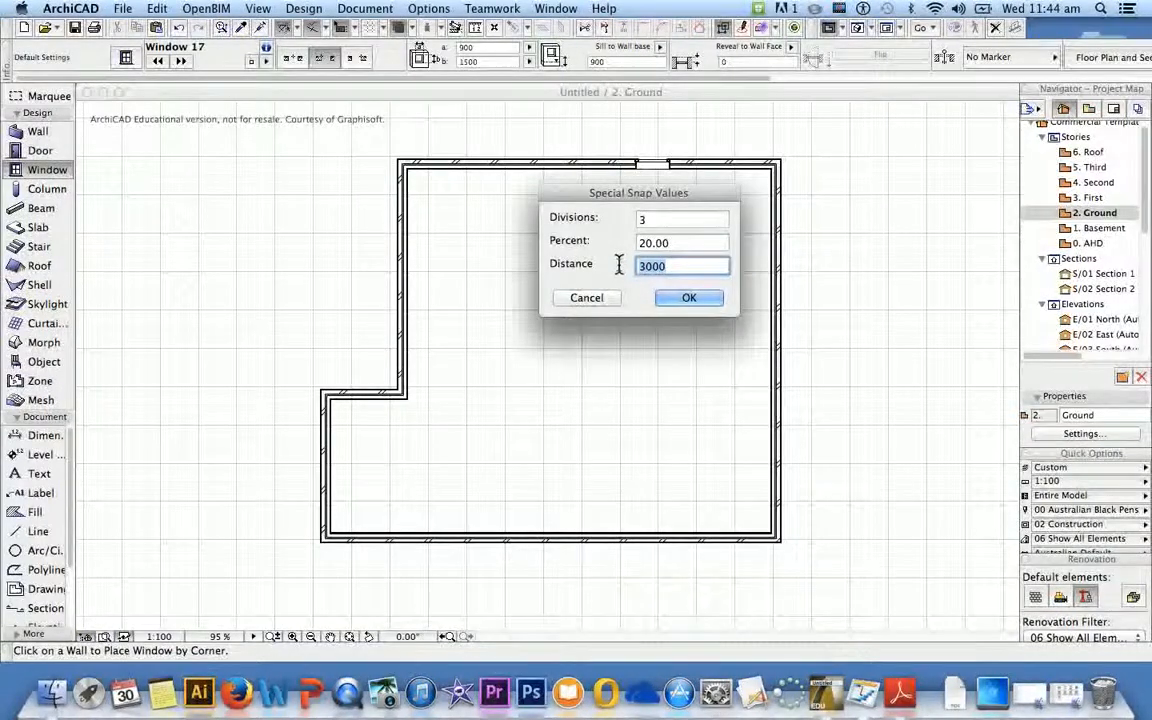
text(1500)
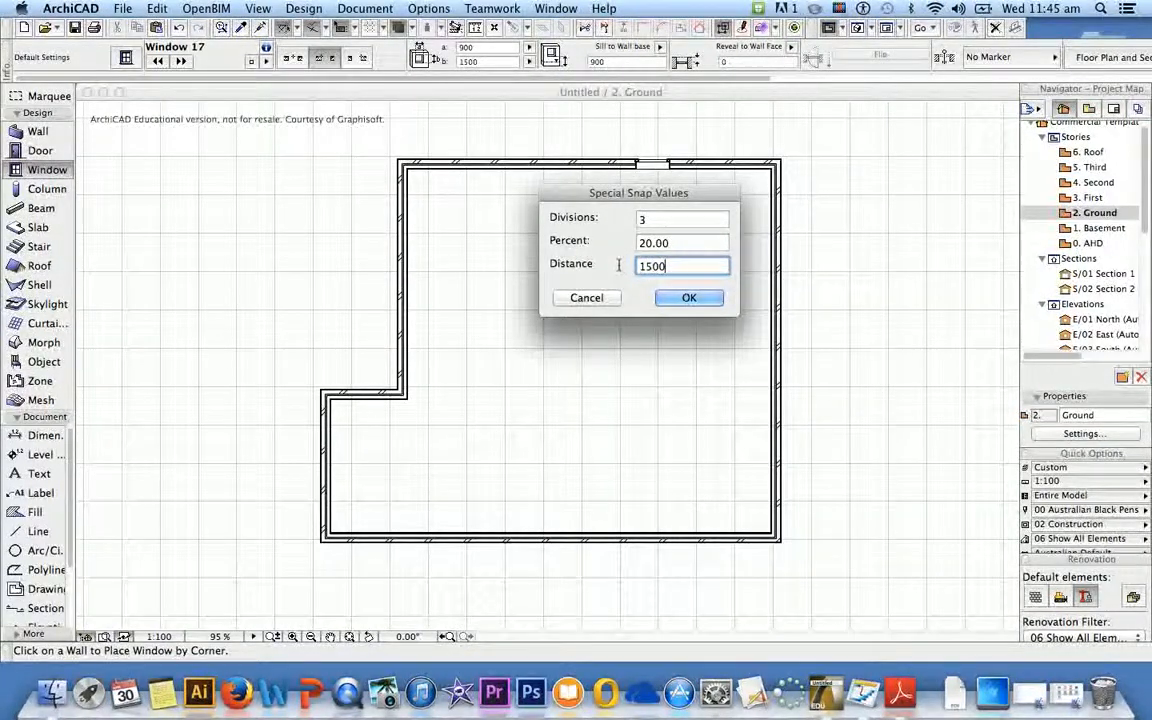
key(Return)
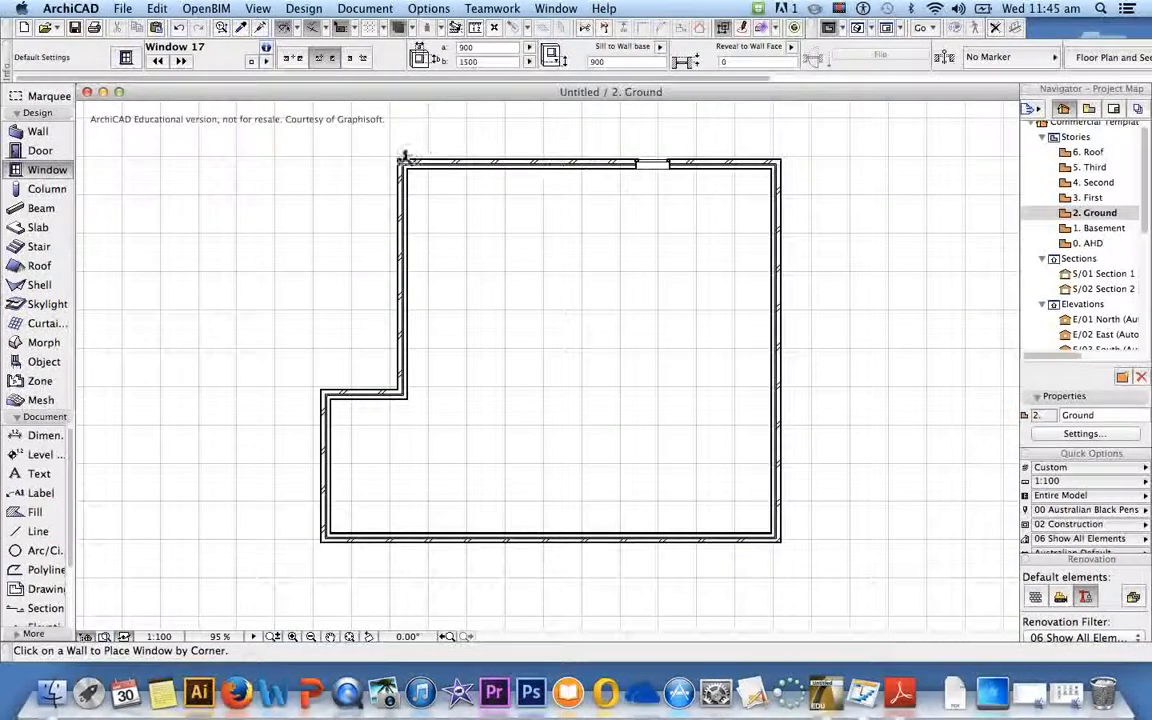
Step: Place a 900 x 2100 mm door by its Side 2 anchor at the first 1500 mm snap point from the upper wall's left corner, opening outward
click(37, 151)
click(325, 28)
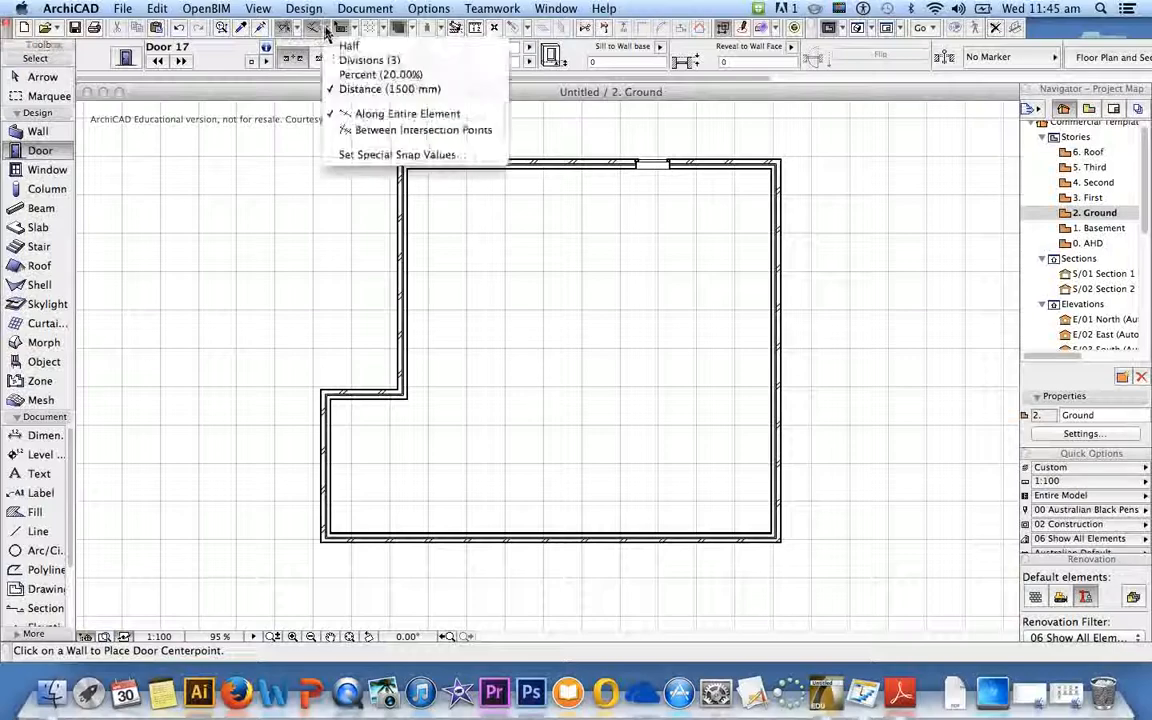
click(360, 90)
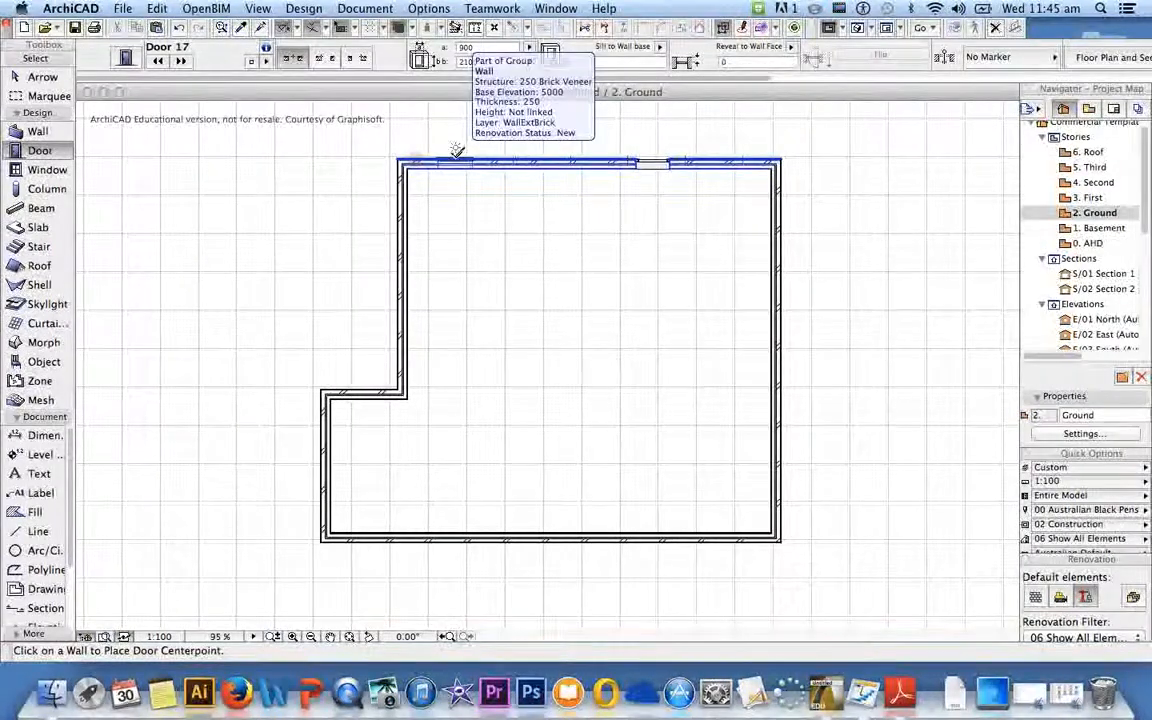
click(323, 59)
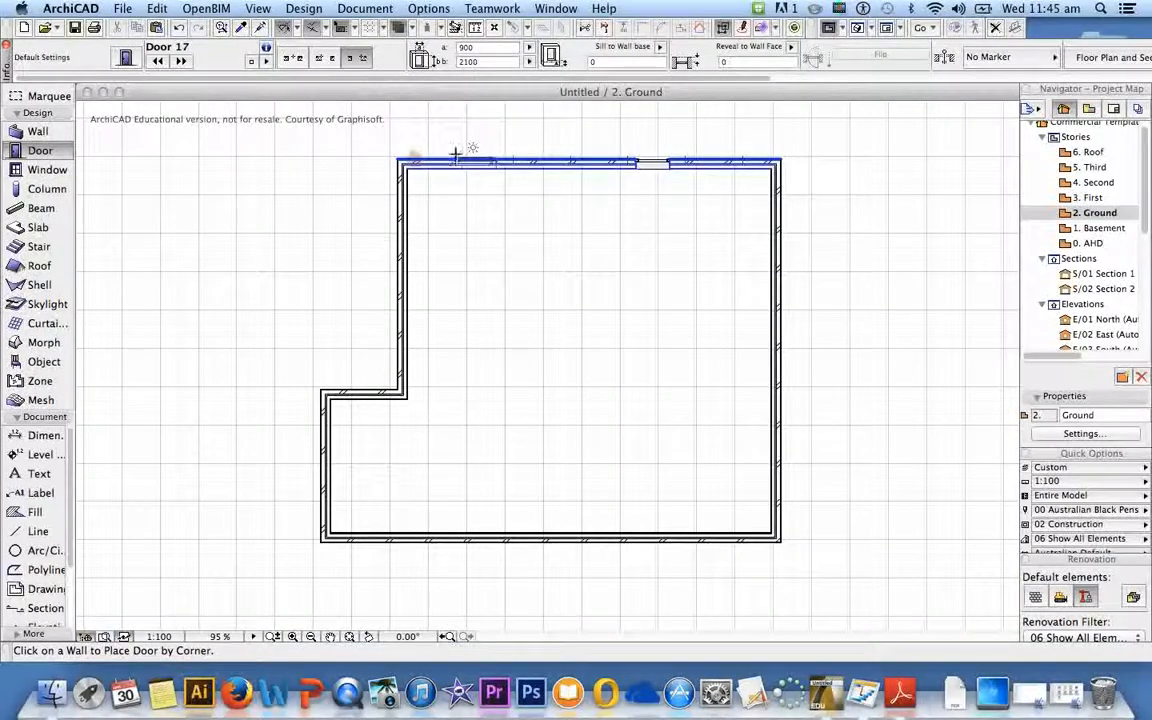
click(460, 160)
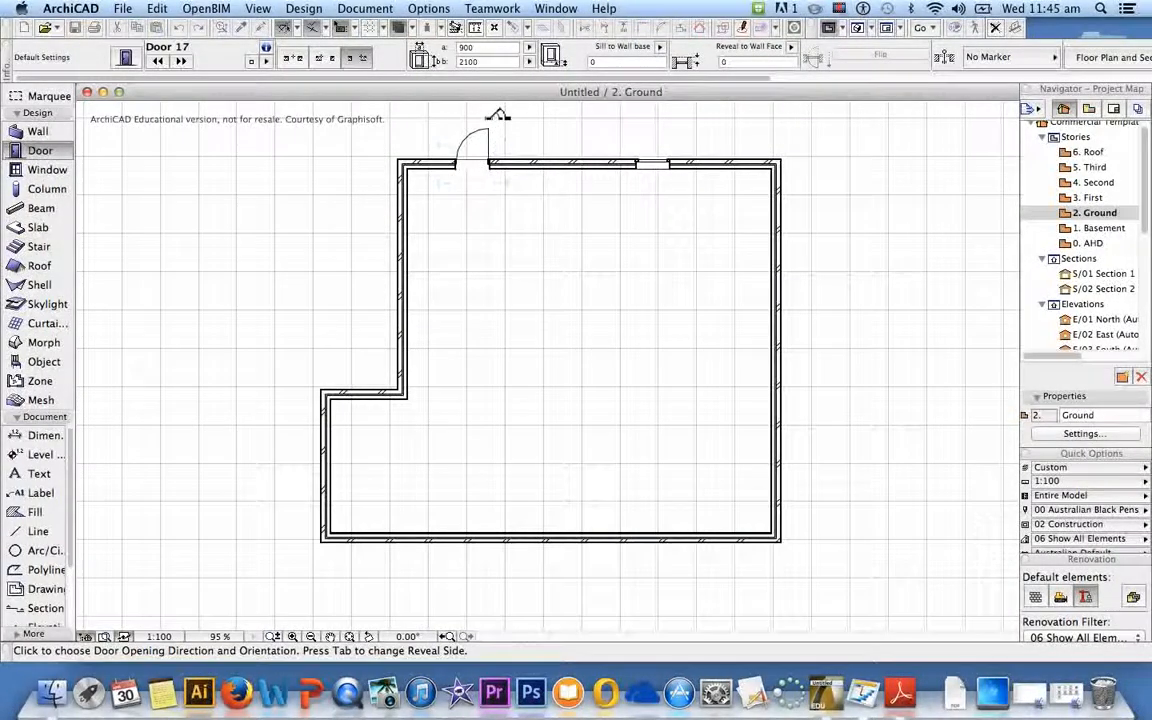
click(440, 145)
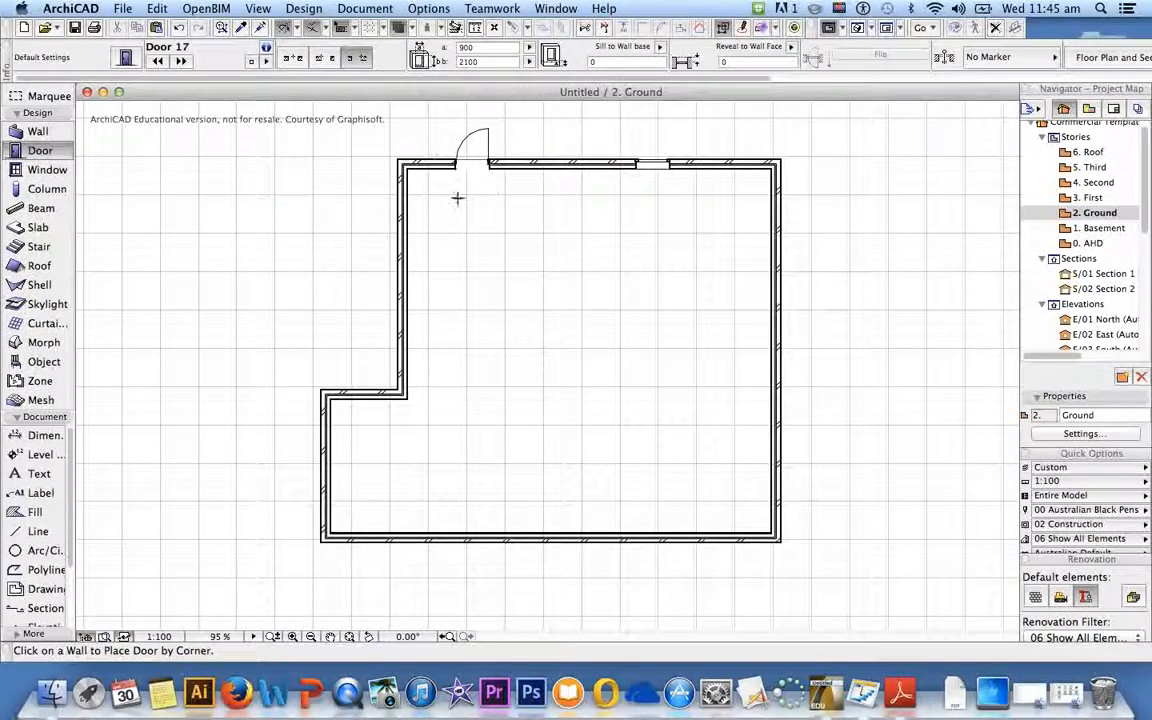
scroll(470, 160, up, 5)
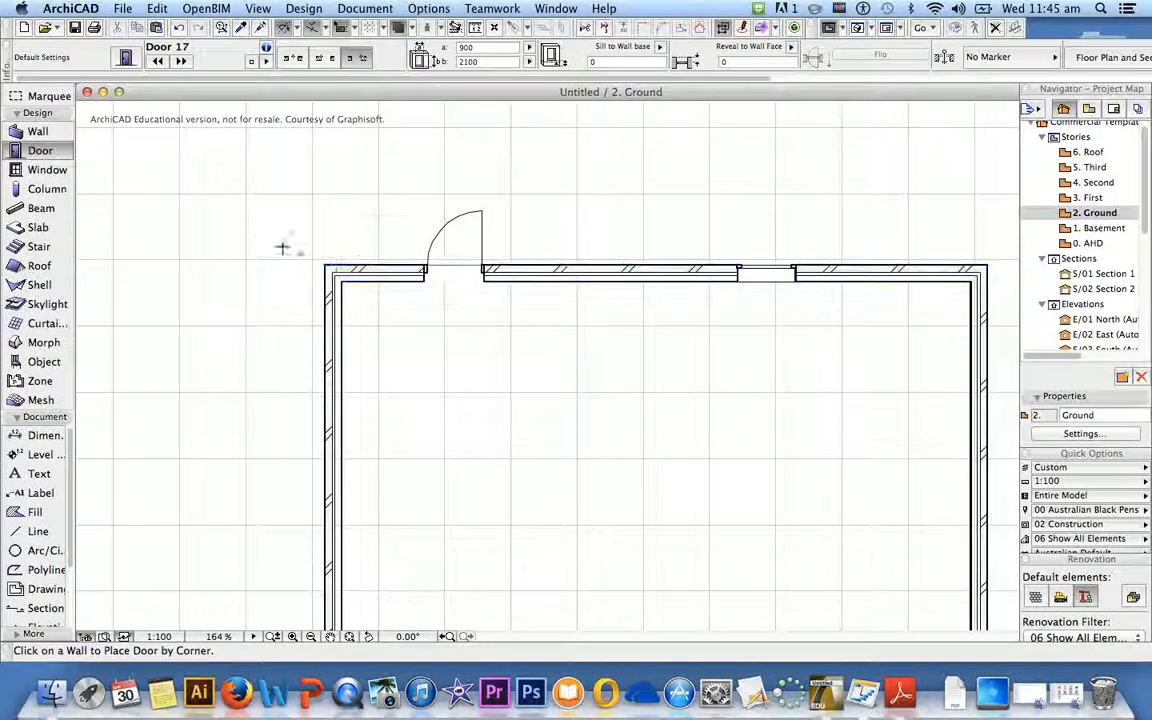
click(447, 265)
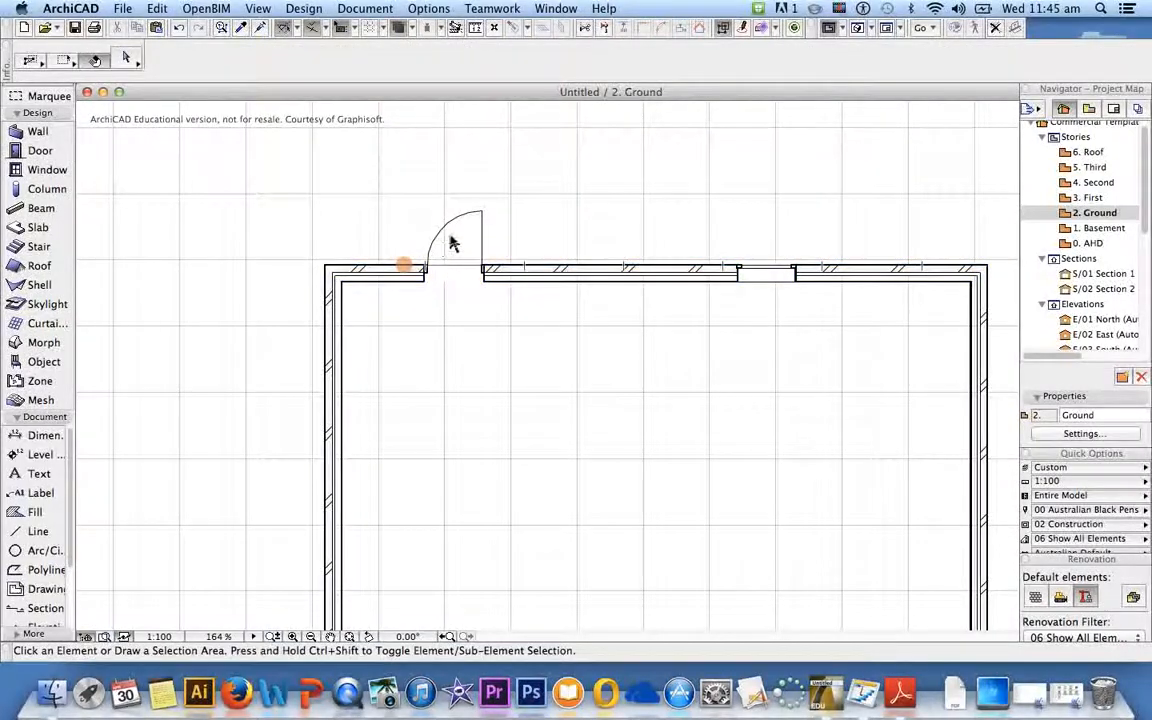
click(450, 222)
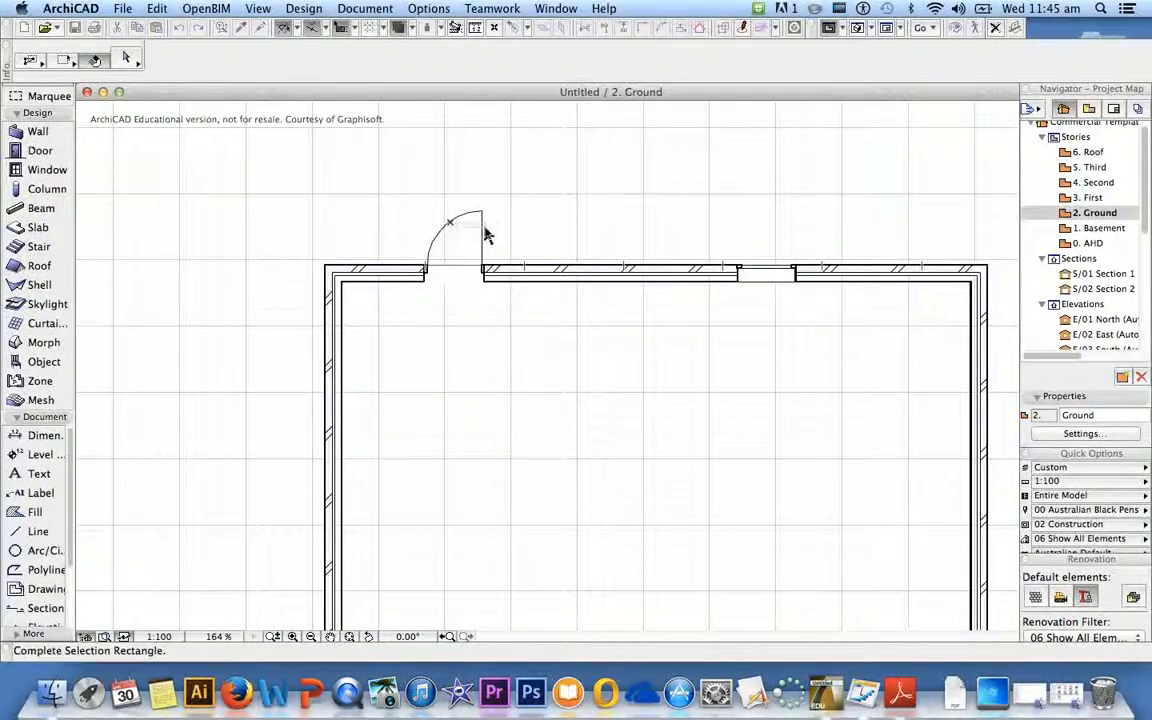
click(483, 229)
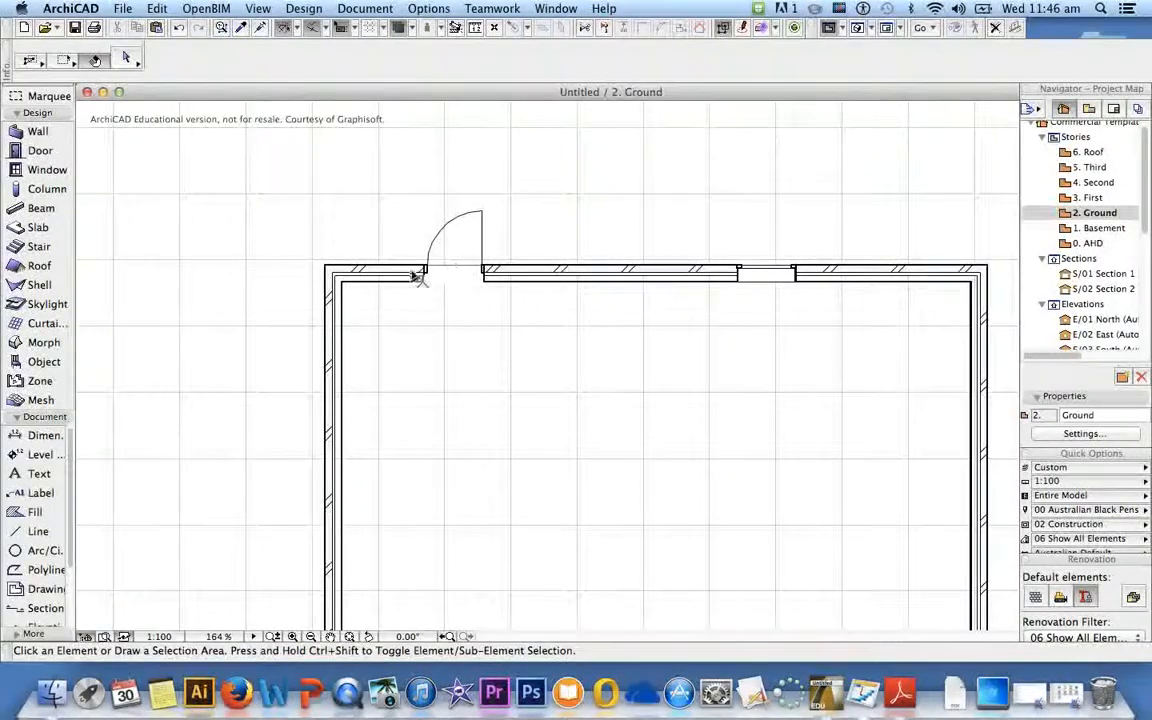
scroll(417, 278, up, 5)
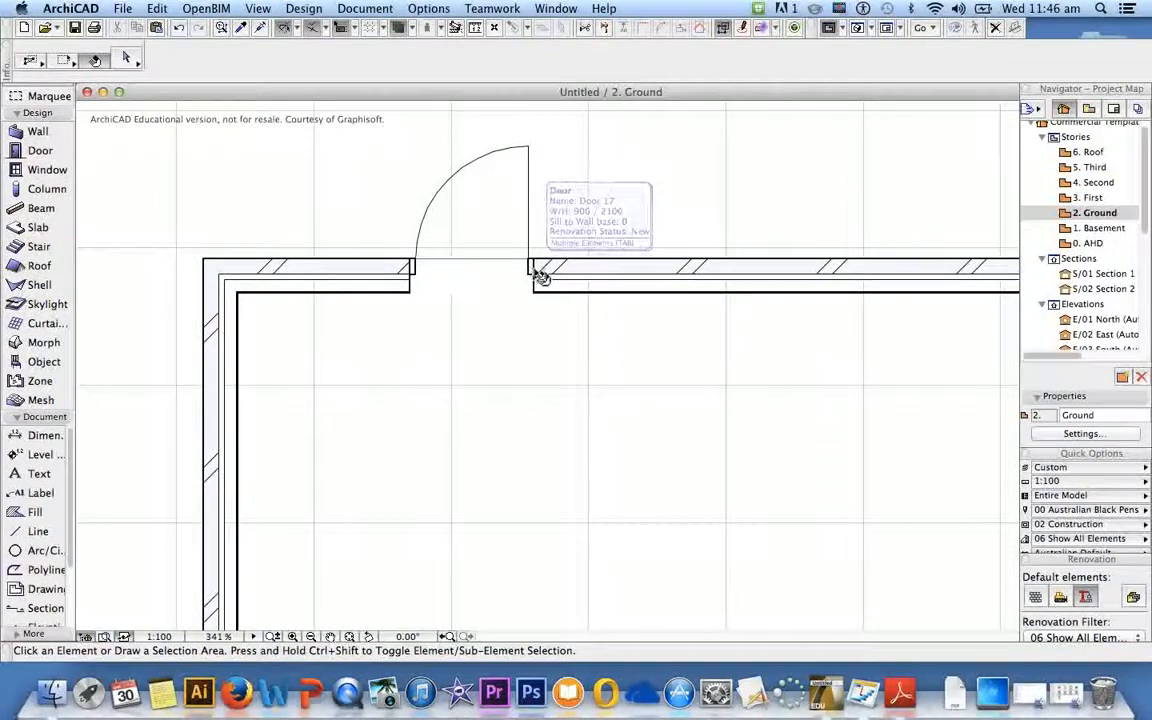
click(420, 277)
scroll(420, 277, up, 1)
scroll(422, 279, up, 2)
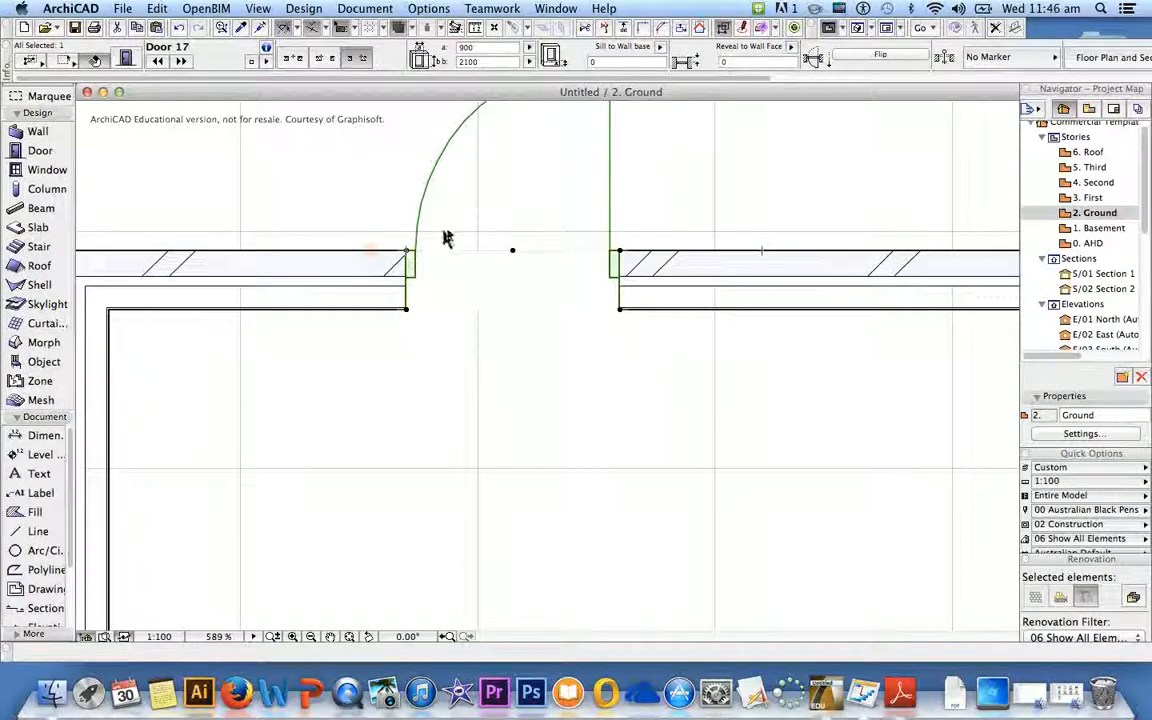
key(Escape)
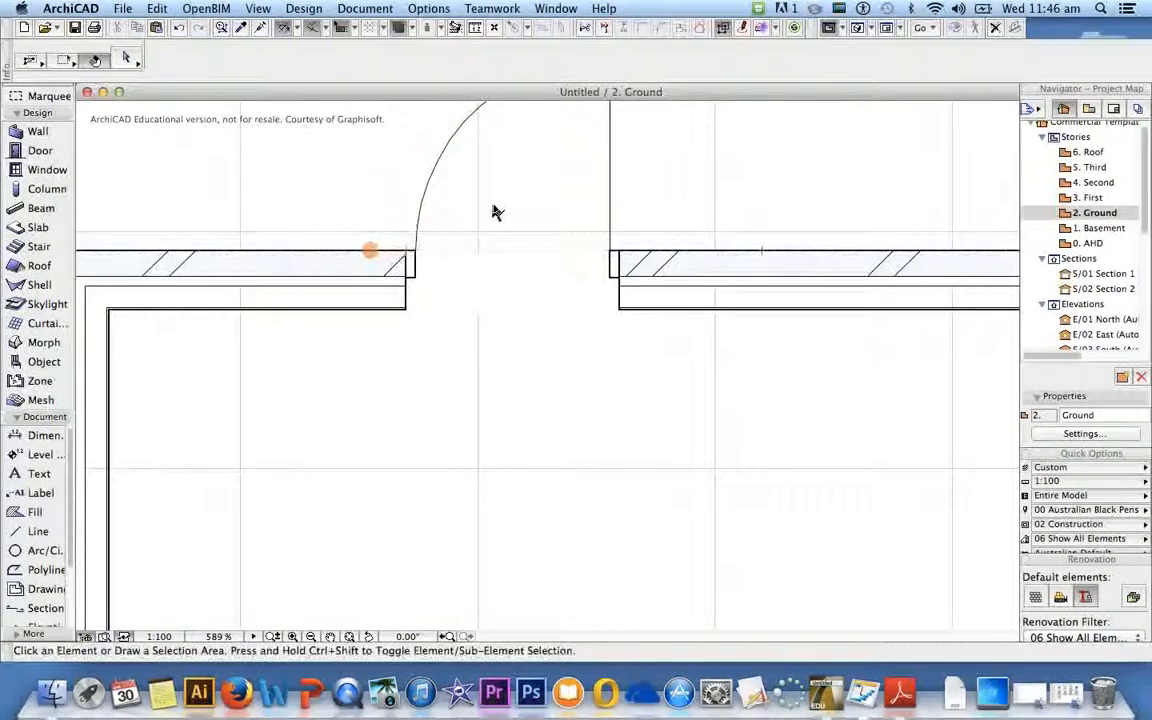
Step: Select the new door in the upper wall and move it 500 mm along the wall towards the left corner
click(547, 195)
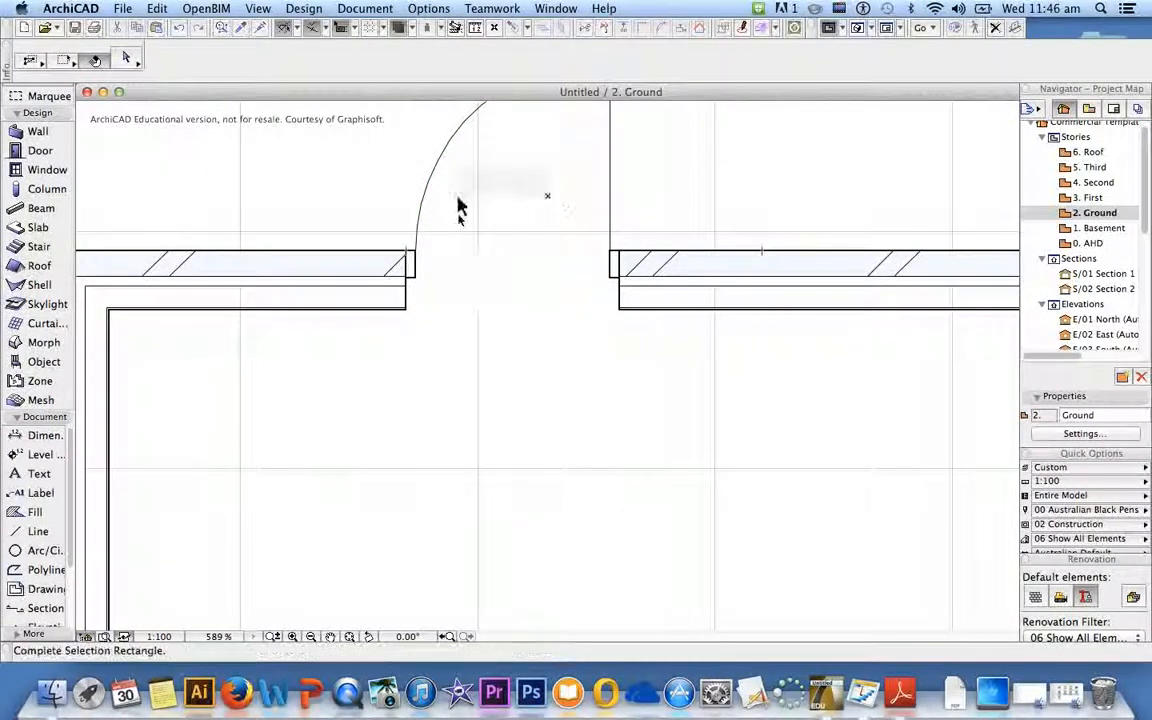
click(420, 270)
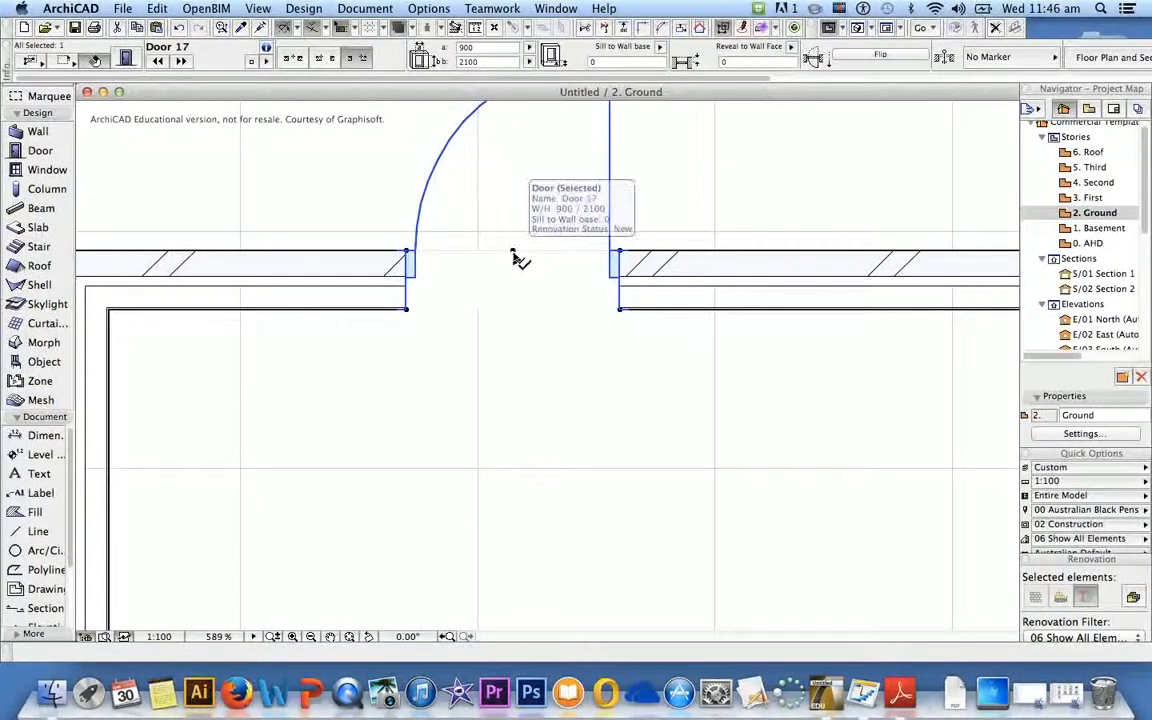
click(512, 256)
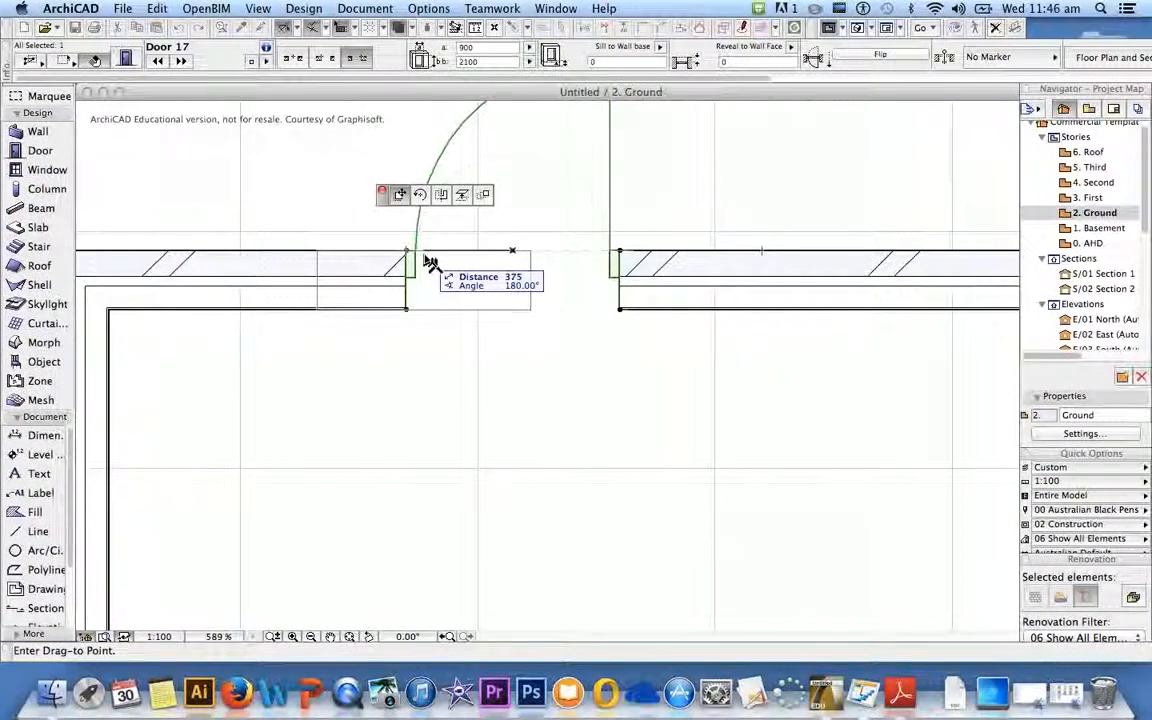
text(500)
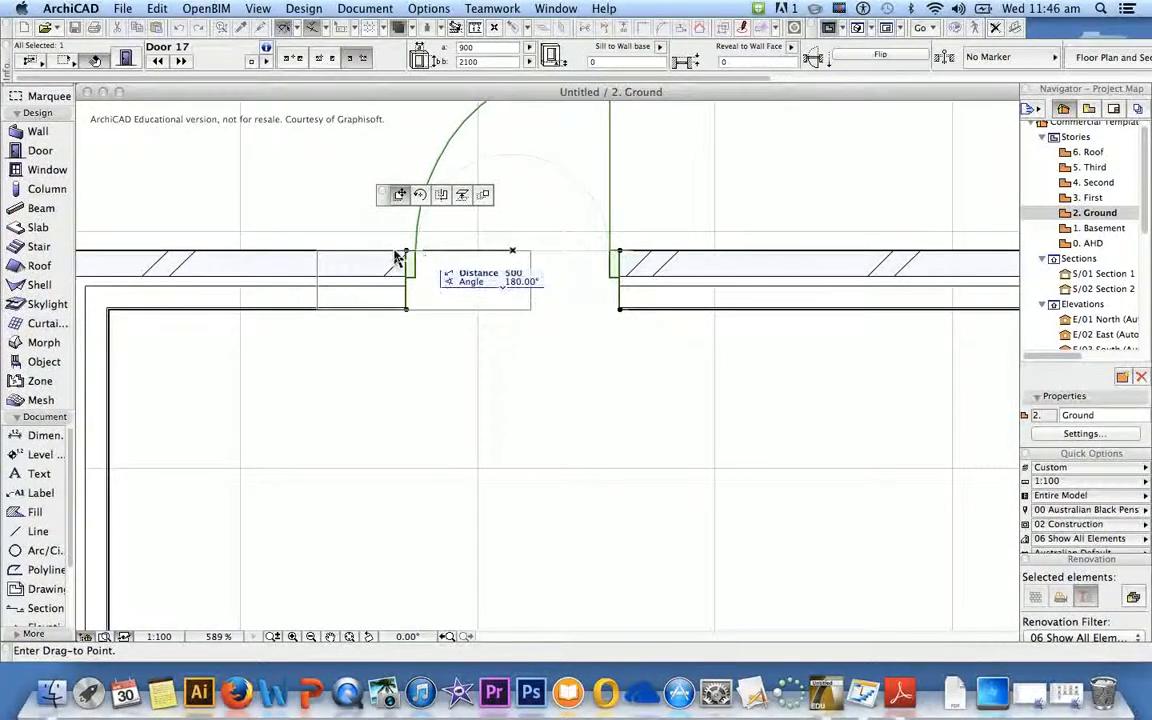
key(Return)
Step: Stretch the door's right edge along the upper wall to widen the opening to about 2445 mm
scroll(391, 257, down, 5)
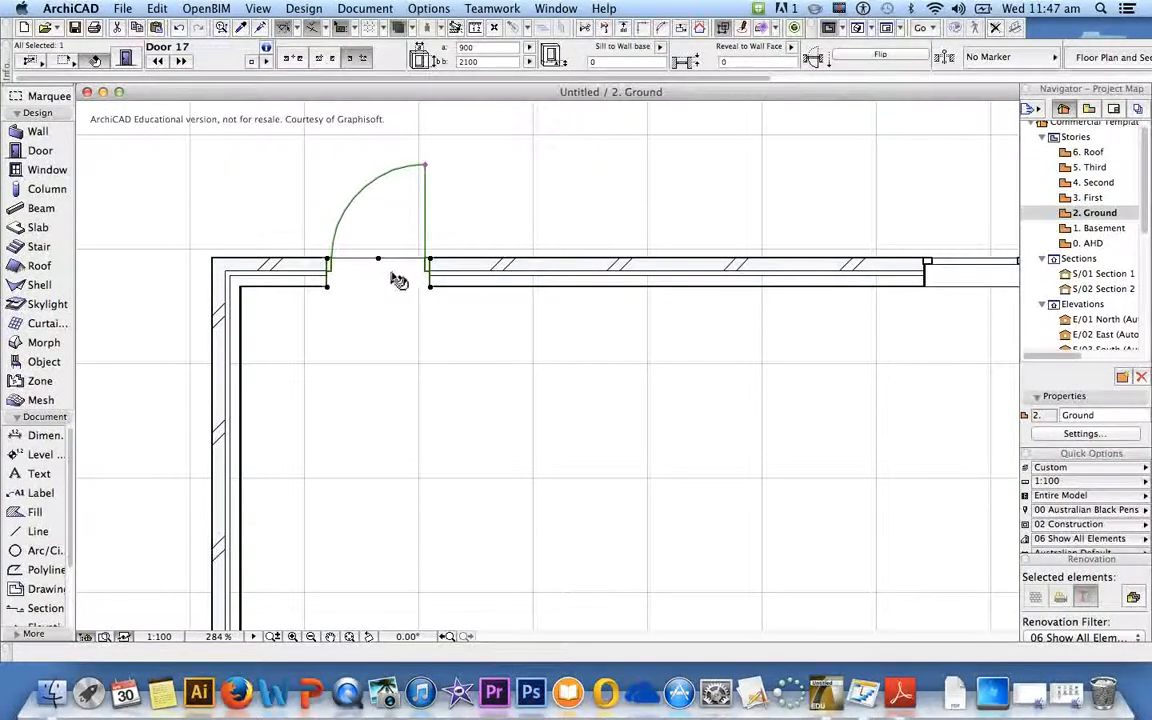
scroll(385, 272, down, 2)
scroll(370, 288, up, 4)
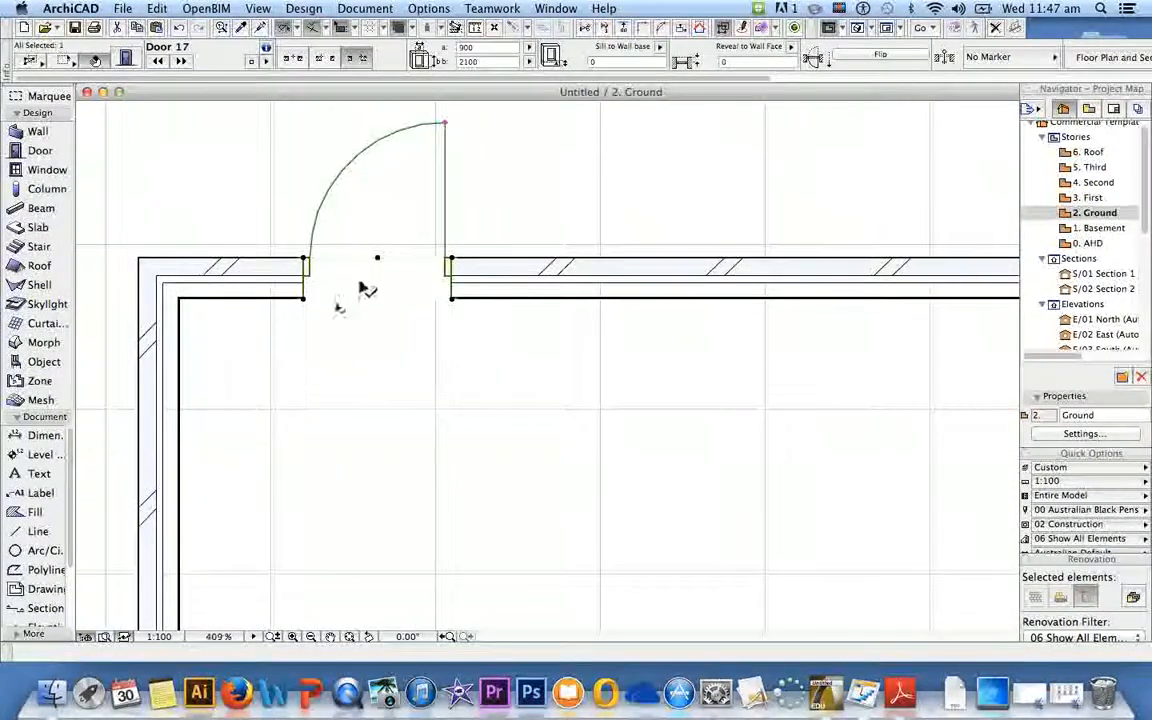
click(452, 264)
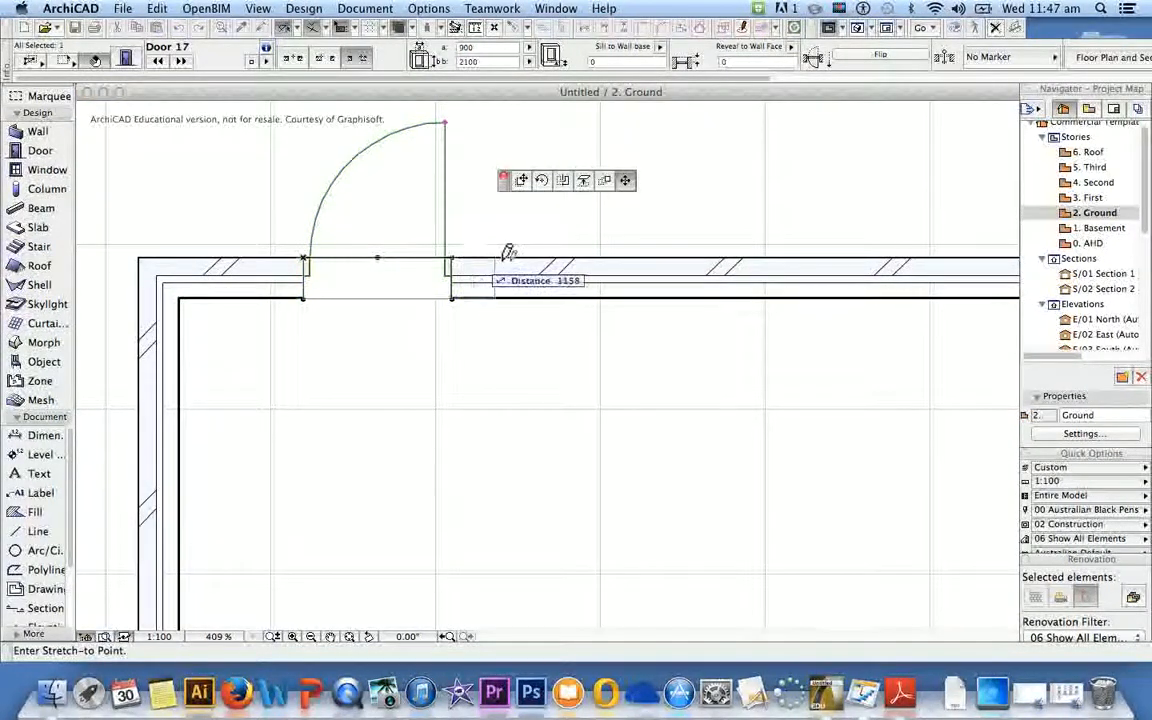
click(707, 264)
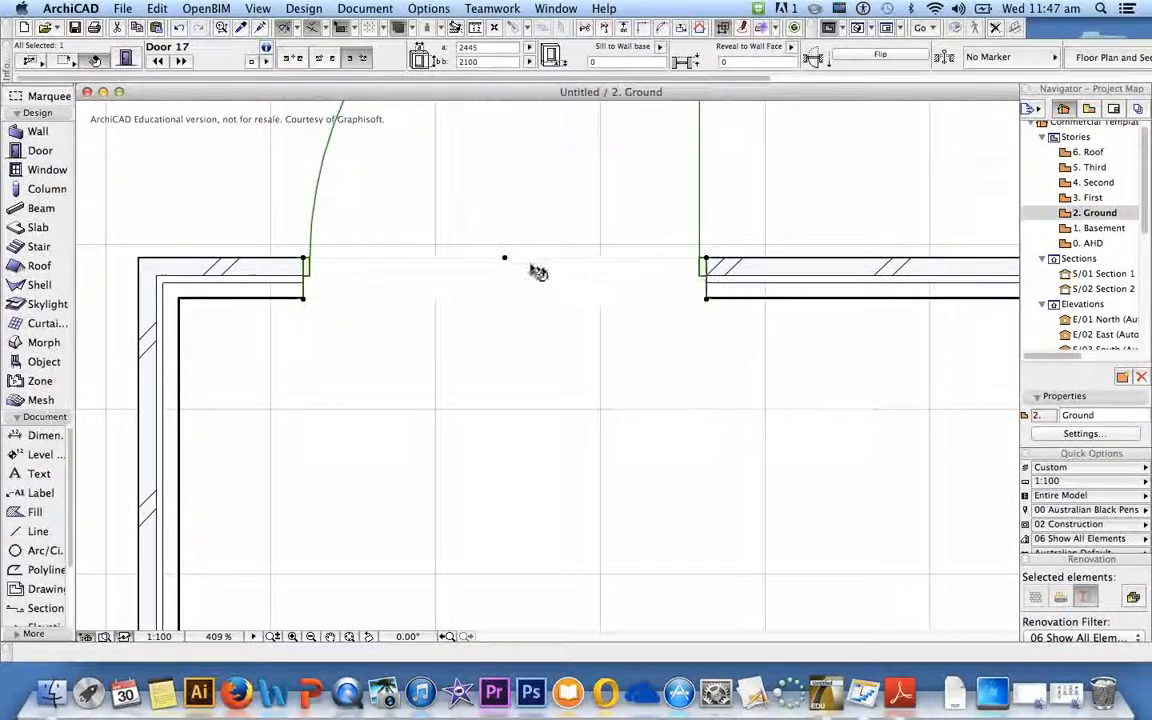
scroll(535, 265, down, 8)
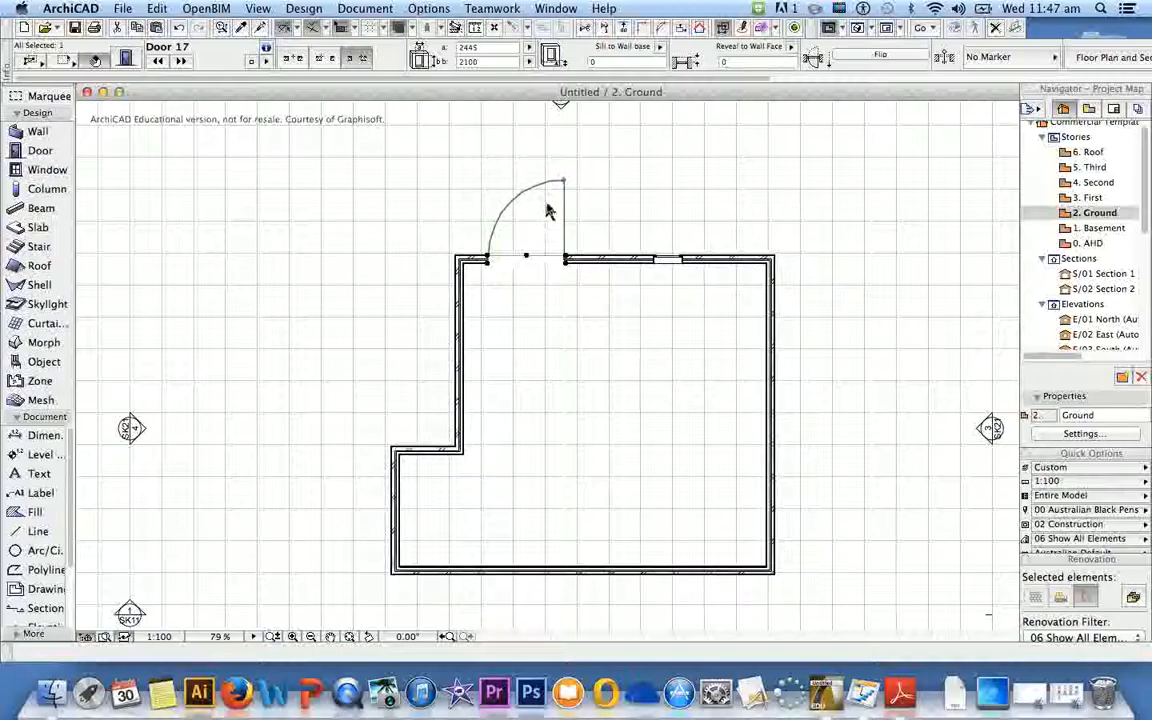
scroll(538, 266, up, 5)
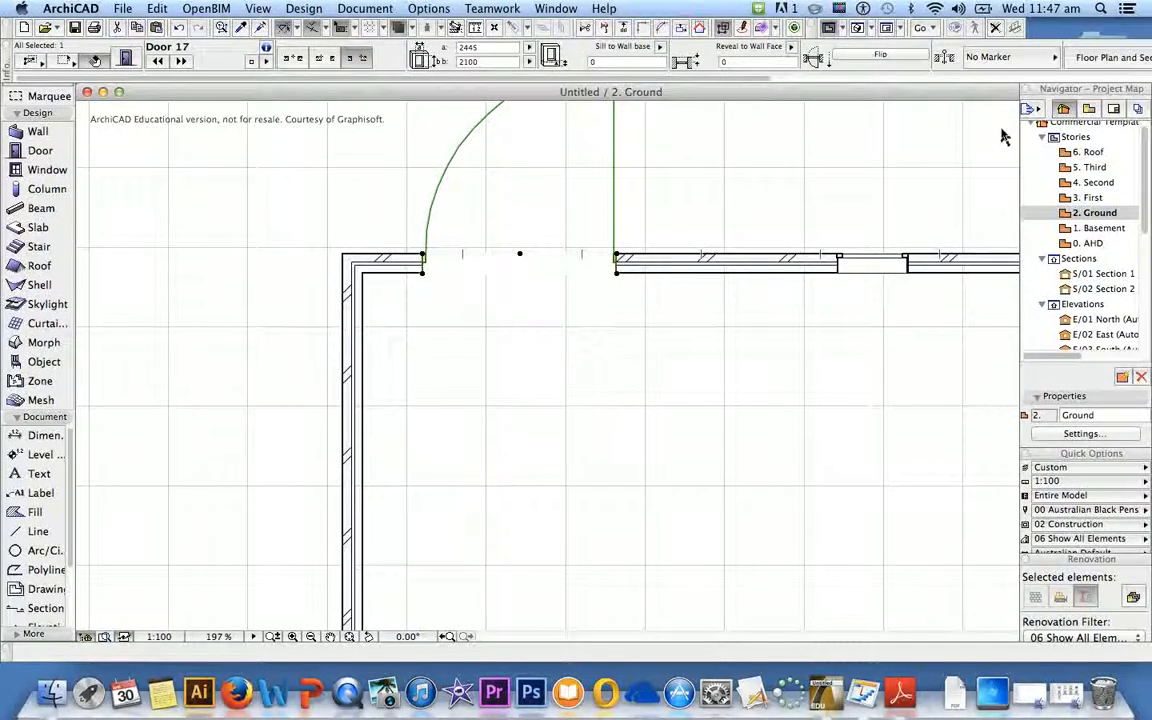
click(838, 8)
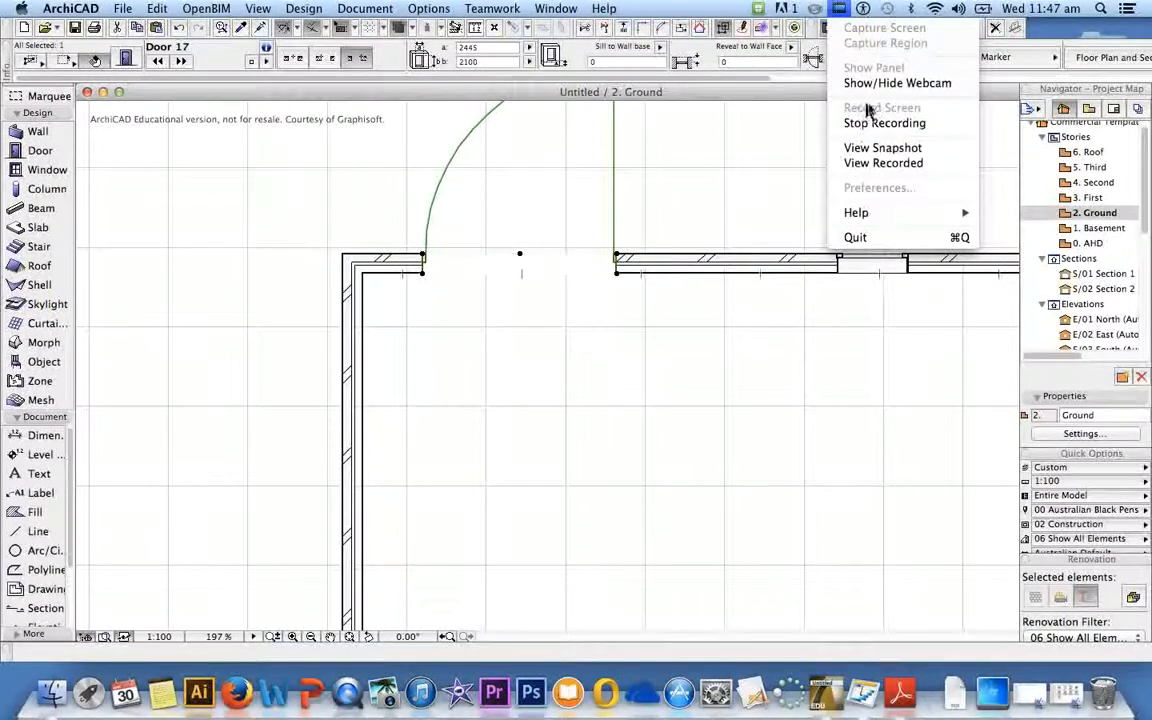